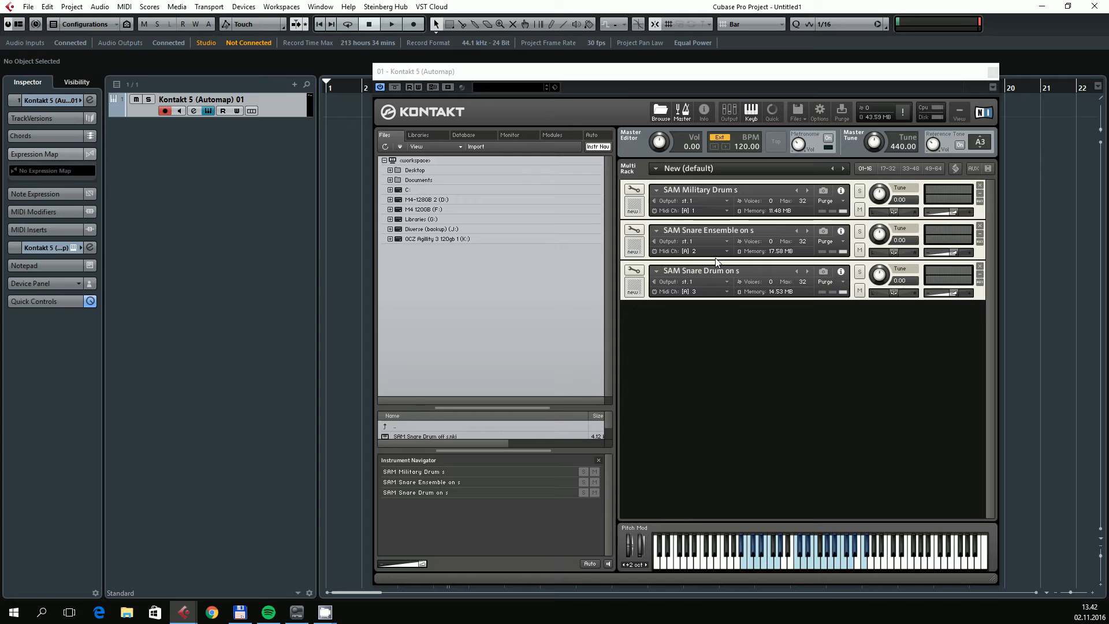
# Rename the Kontakt 5 instrument track as "SAM Snares"
pyautogui.doubleClick(210, 99)
pyautogui.press('BackSpace')
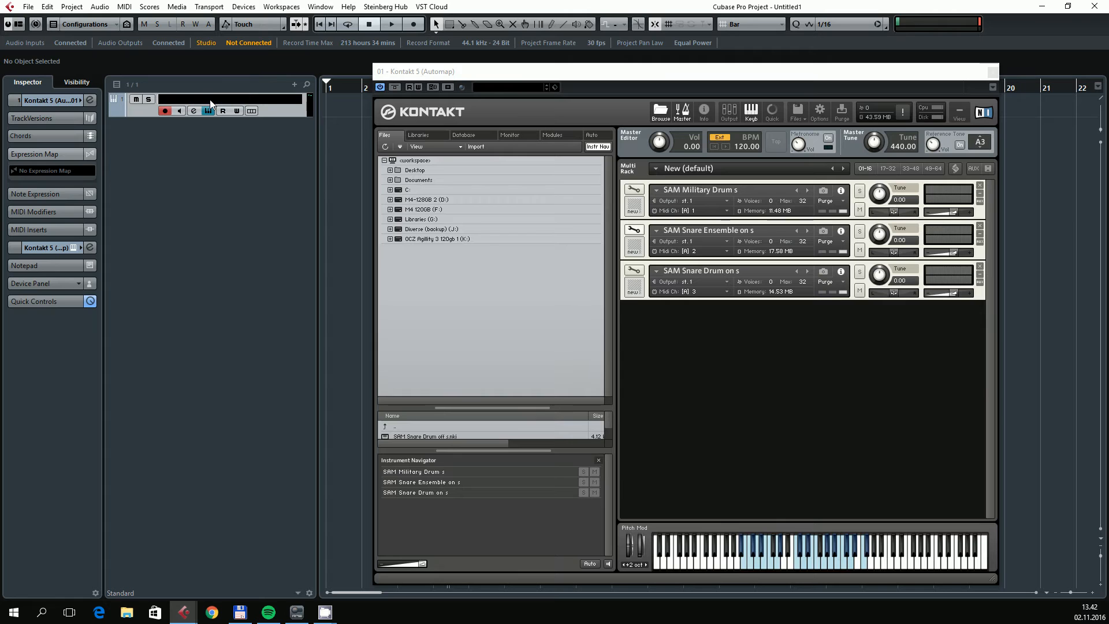
pyautogui.write('SAM Snares')
pyautogui.press('Return')
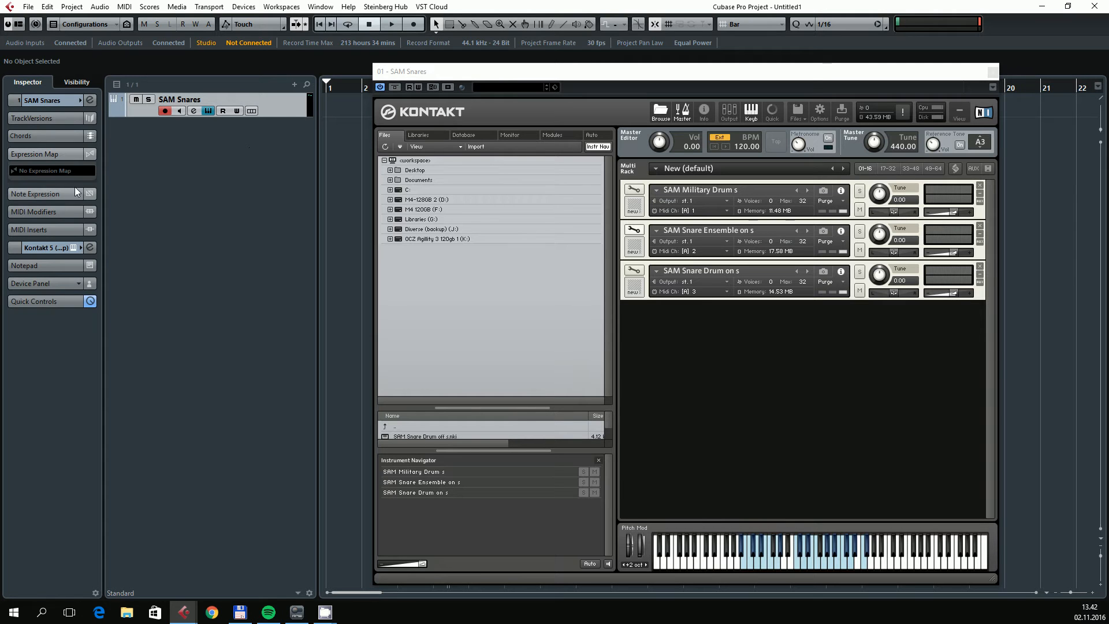
# Open the Expression Map Setup and create a new expression map named "SAM Snares"
pyautogui.click(58, 170)
pyautogui.click(85, 201)
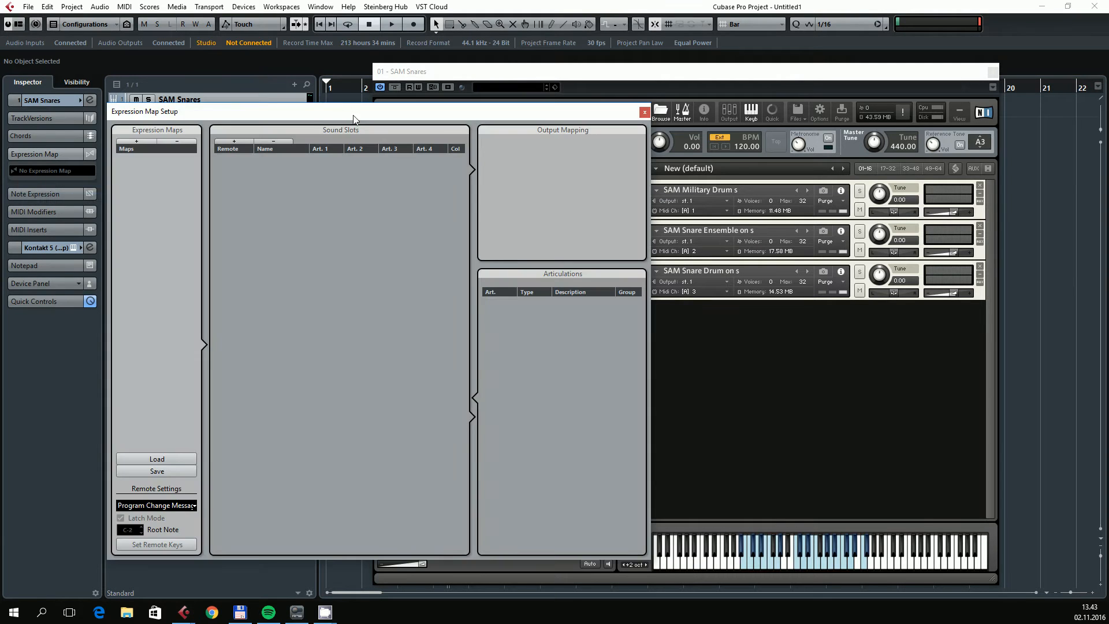
pyautogui.moveTo(353, 113); pyautogui.dragTo(303, 119)
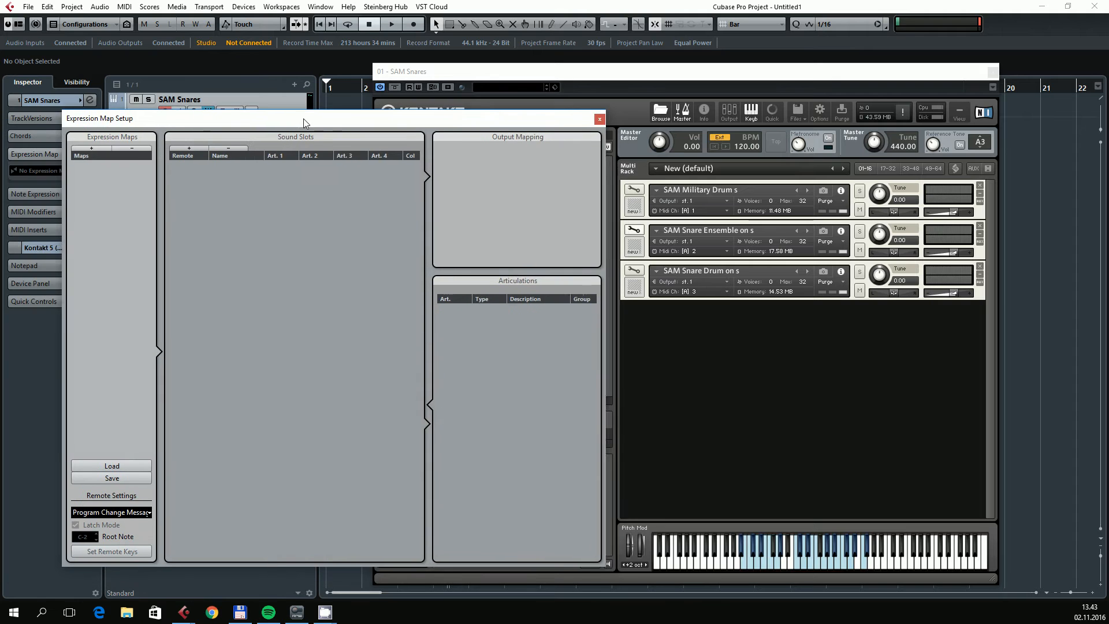
pyautogui.click(83, 148)
pyautogui.doubleClick(109, 166)
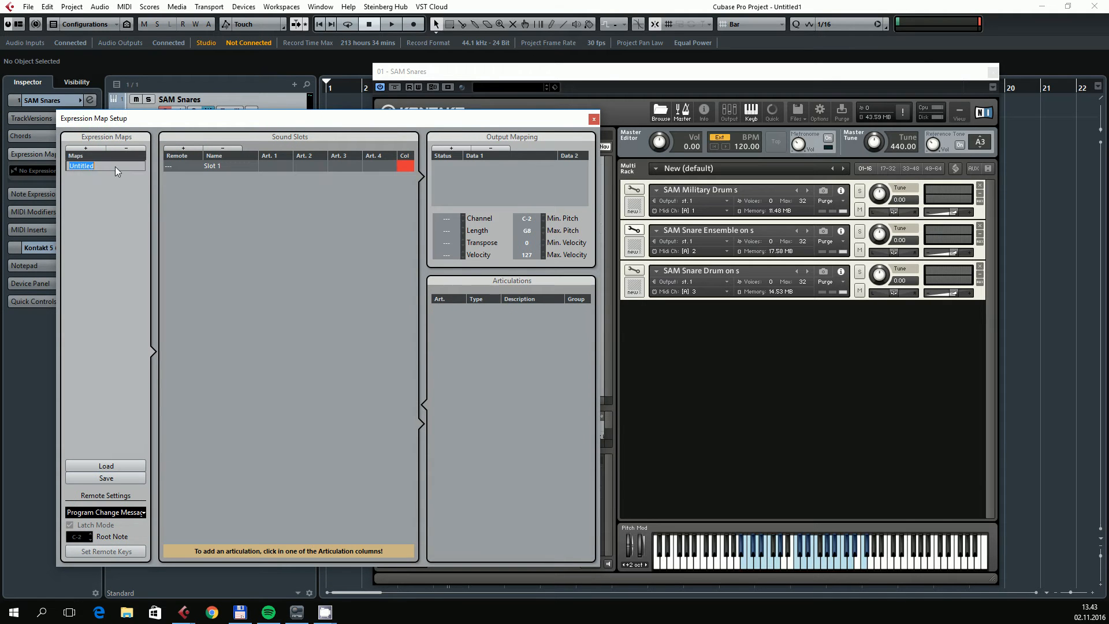
pyautogui.write('SAM Snares')
pyautogui.press('Return')
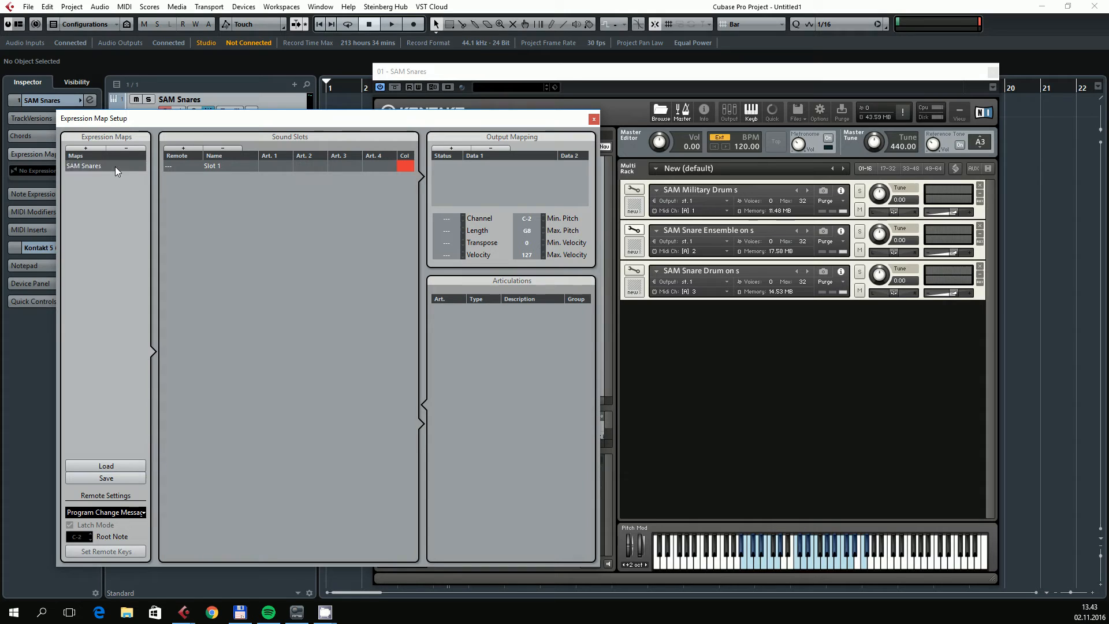
# Add two more sound slots to the SAM Snares expression map
pyautogui.click(190, 150)
pyautogui.click(190, 150)
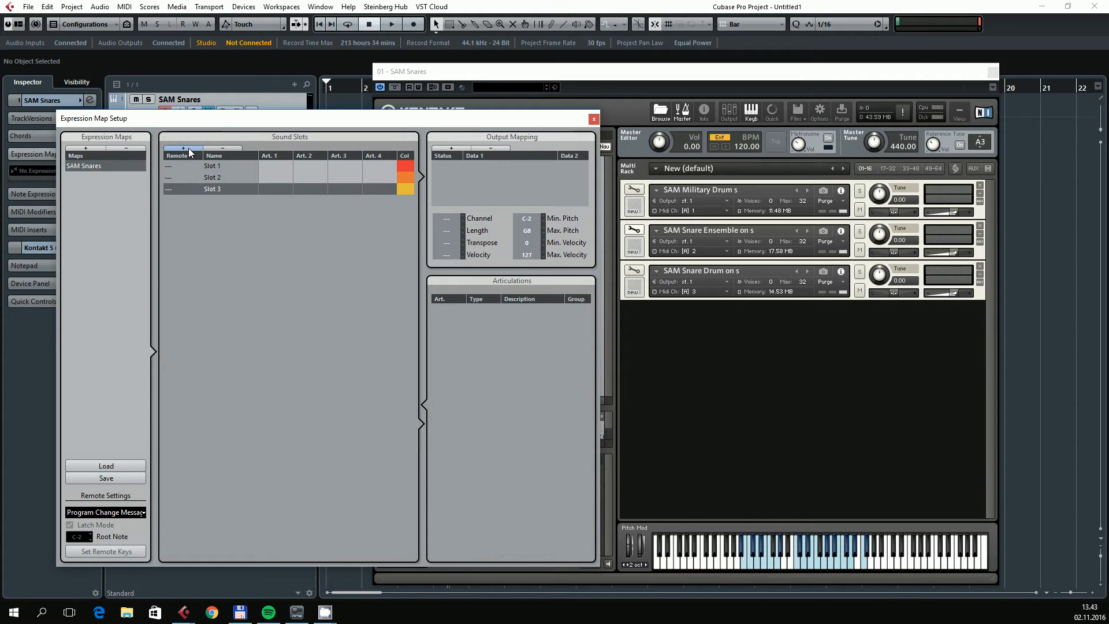
pyautogui.click(745, 189)
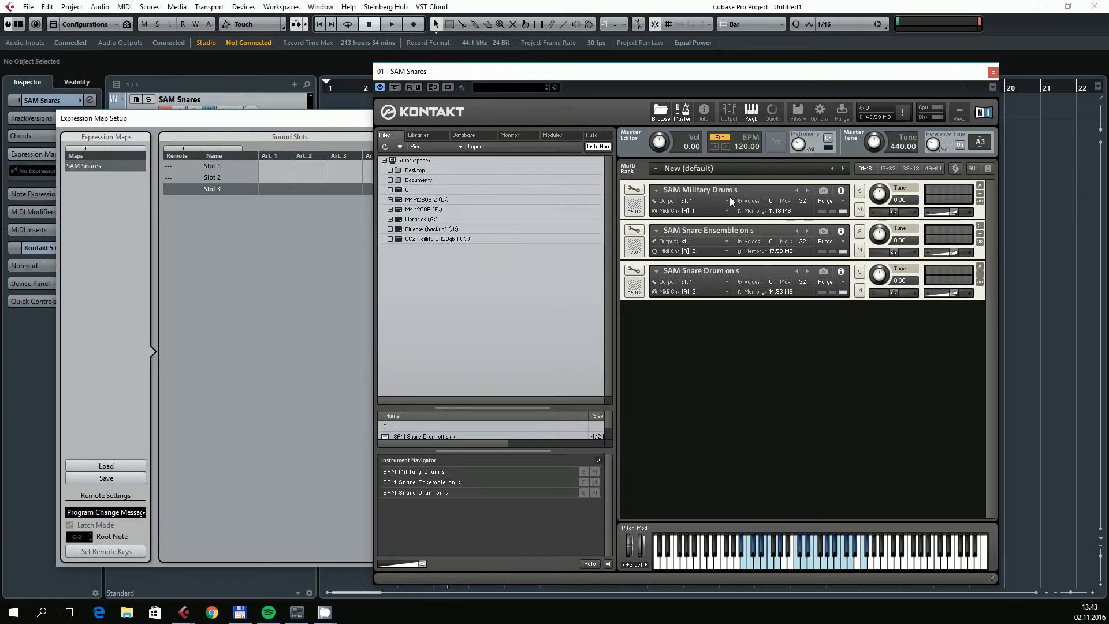
pyautogui.click(280, 307)
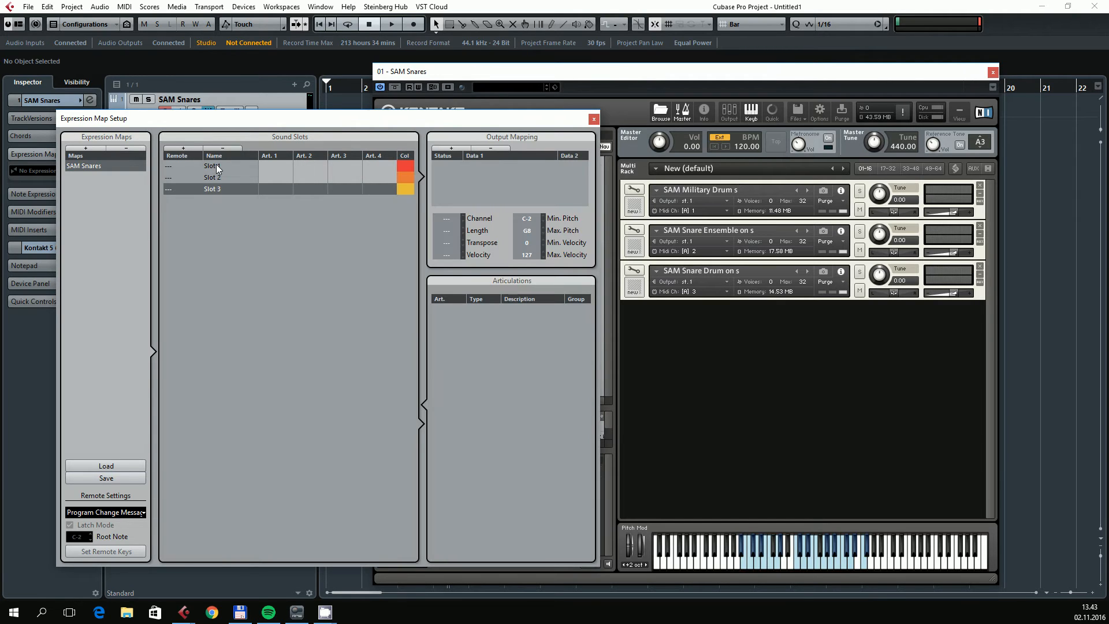
# Rename the first sound slot "Military Drum", copying the text from the first Kontakt instrument's name
pyautogui.click(216, 168)
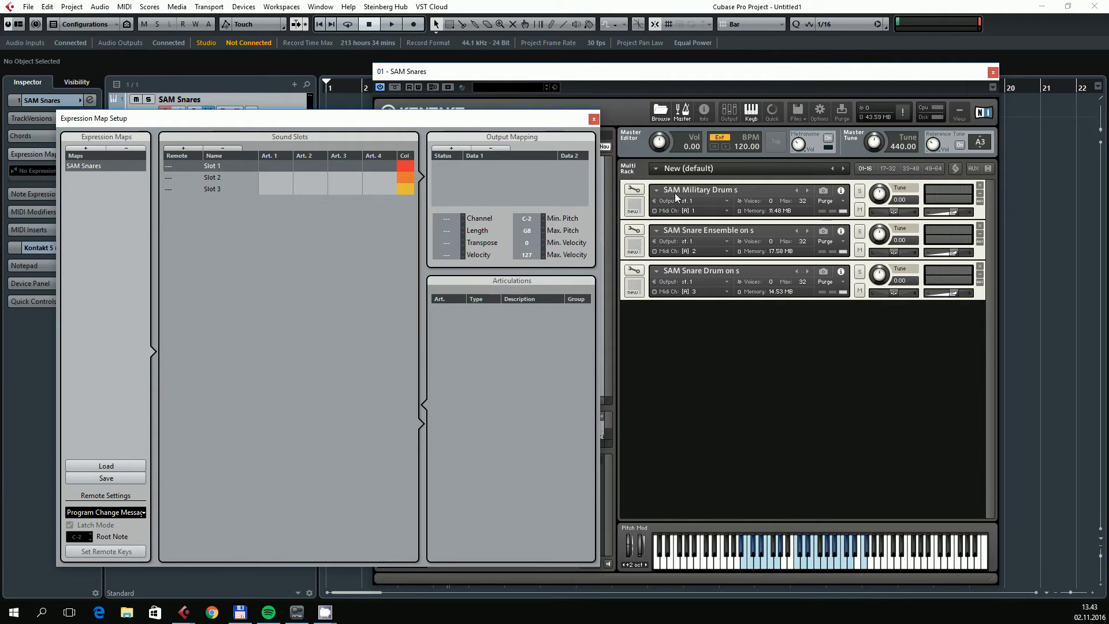
pyautogui.moveTo(733, 189); pyautogui.dragTo(685, 192)
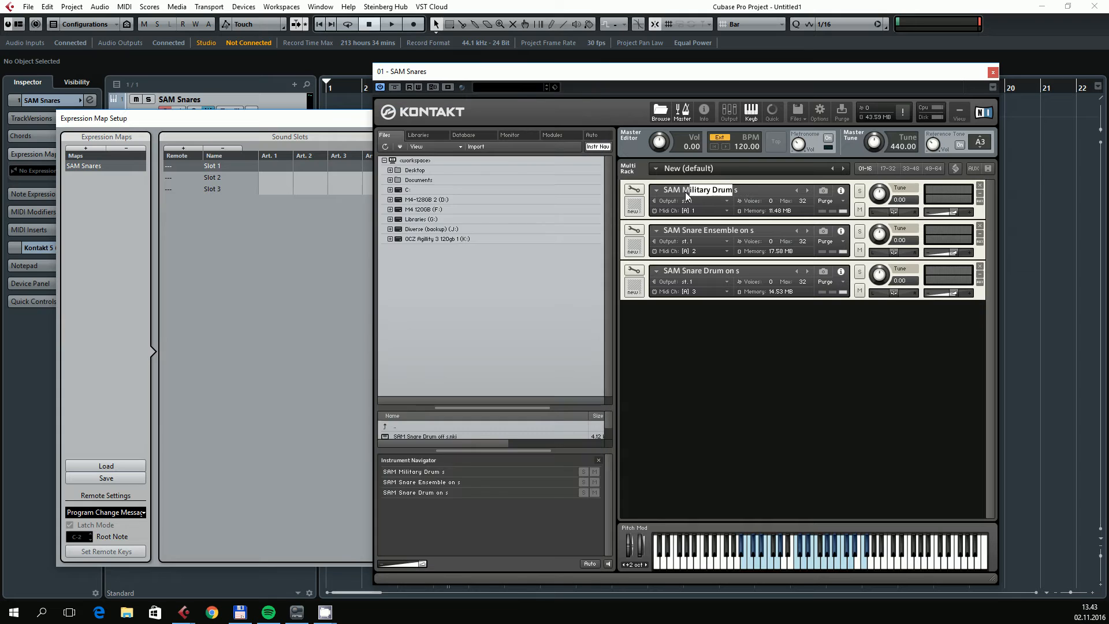
pyautogui.hotkey('ctrl', 'c')
pyautogui.doubleClick(240, 167)
pyautogui.click(253, 169)
pyautogui.hotkey('ctrl', 'v')
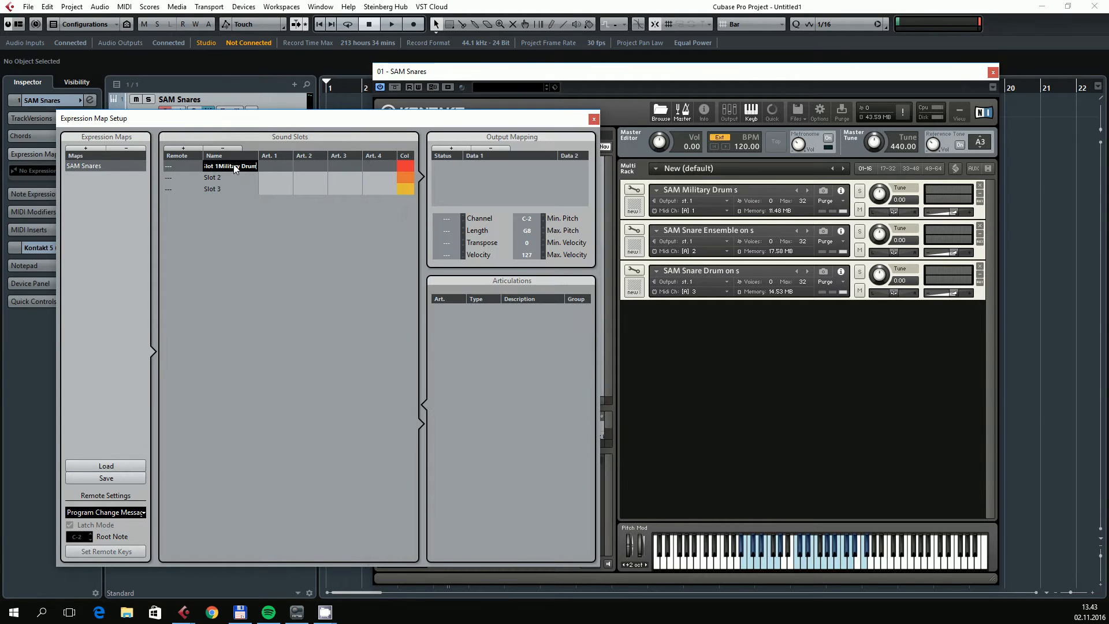
pyautogui.hotkey('ctrl', 'a')
pyautogui.hotkey('ctrl', 'v')
pyautogui.press('Return')
# Rename the second sound slot "Snare Ensemble", copying the text from the second Kontakt instrument's name
pyautogui.moveTo(737, 230); pyautogui.dragTo(684, 233)
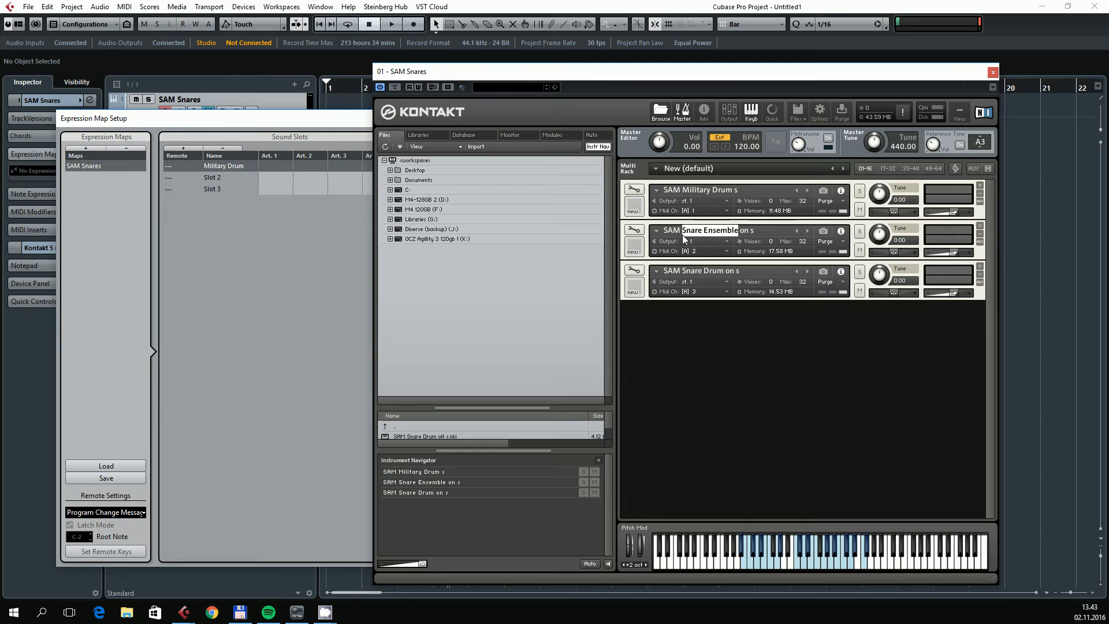
pyautogui.hotkey('ctrl', 'c')
pyautogui.click(231, 173)
pyautogui.doubleClick(232, 173)
pyautogui.hotkey('ctrl', 'v')
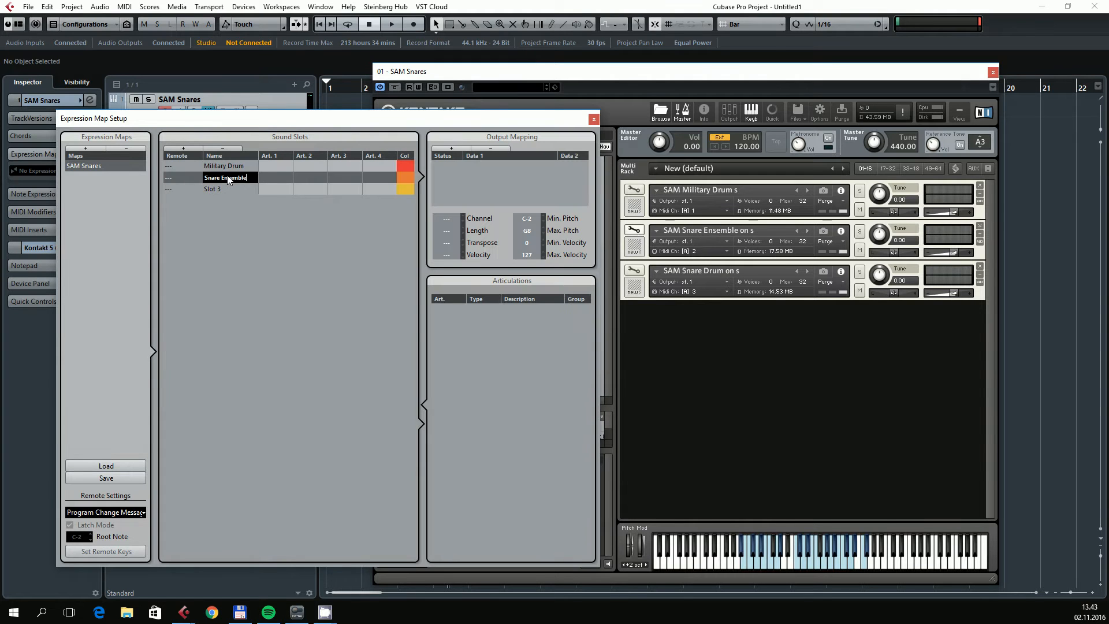
pyautogui.press('Return')
# Rename the third sound slot "Snare Drum", copying the text from the third Kontakt instrument's name
pyautogui.moveTo(723, 274); pyautogui.dragTo(683, 271)
pyautogui.hotkey('ctrl', 'c')
pyautogui.click(234, 187)
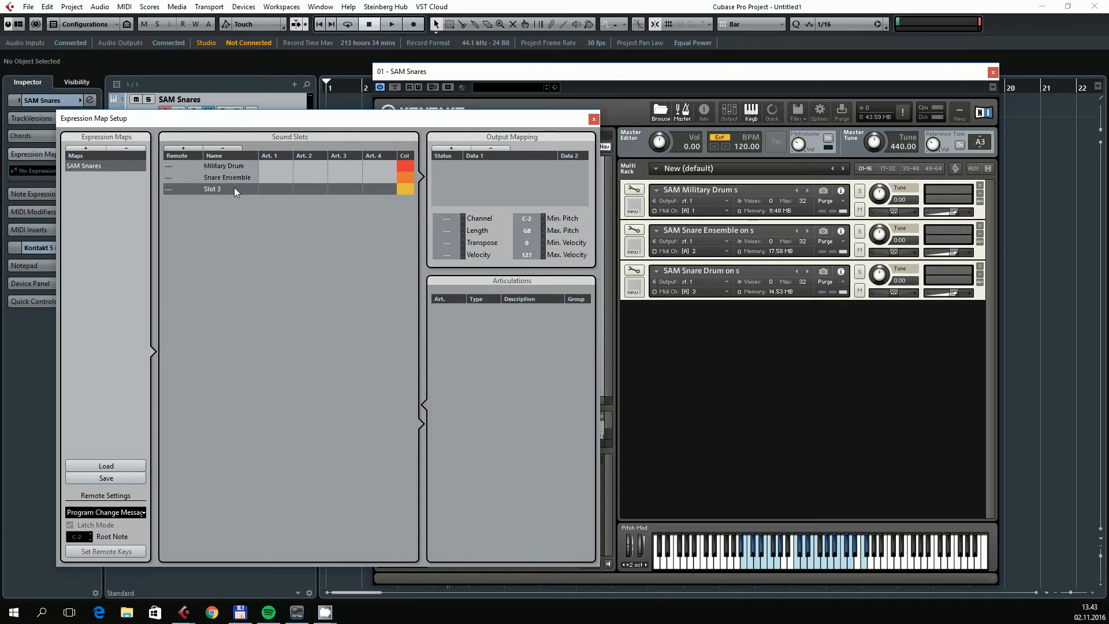
pyautogui.doubleClick(234, 187)
pyautogui.hotkey('ctrl', 'v')
pyautogui.press('Return')
# Add a custom articulation in the Art. 1 column for each of the three sound slots
pyautogui.click(281, 166)
pyautogui.click(349, 236)
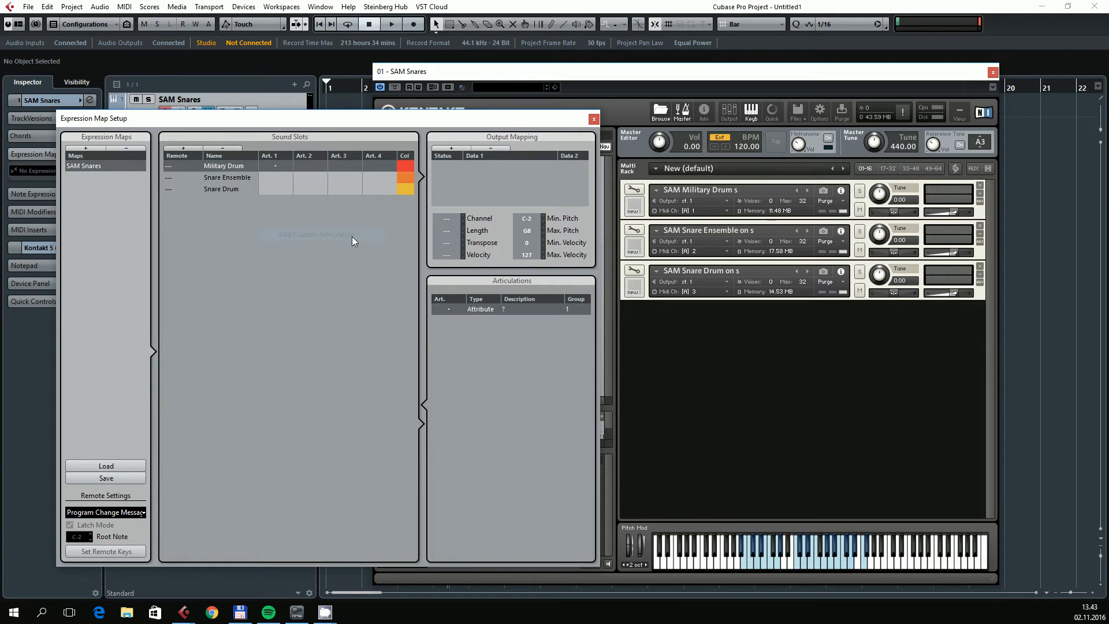
pyautogui.click(276, 177)
pyautogui.click(324, 258)
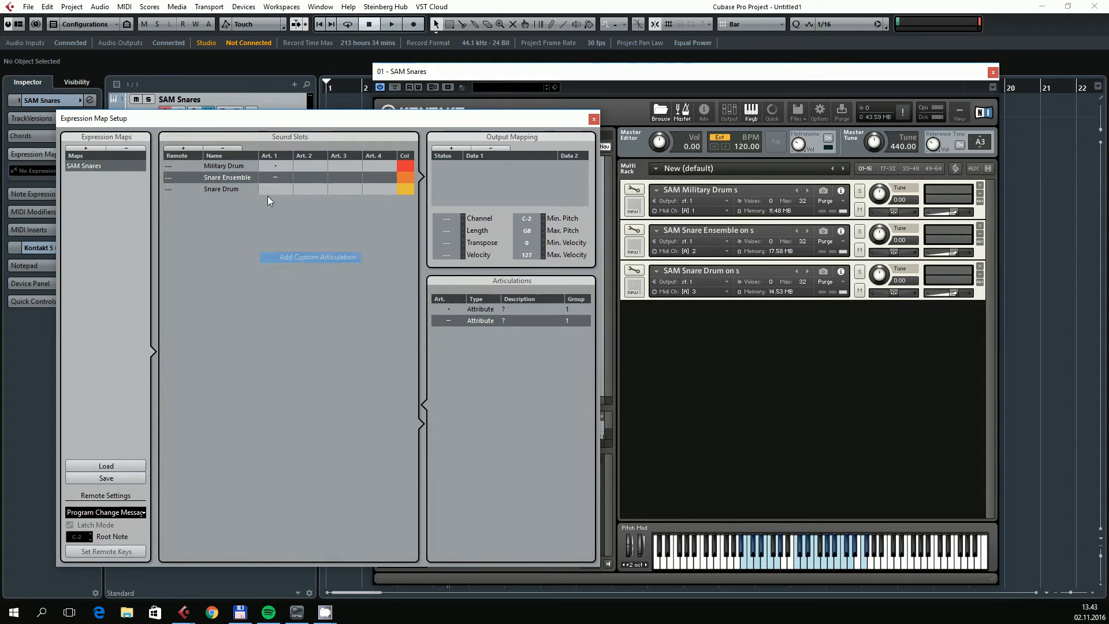
pyautogui.click(280, 192)
pyautogui.click(330, 281)
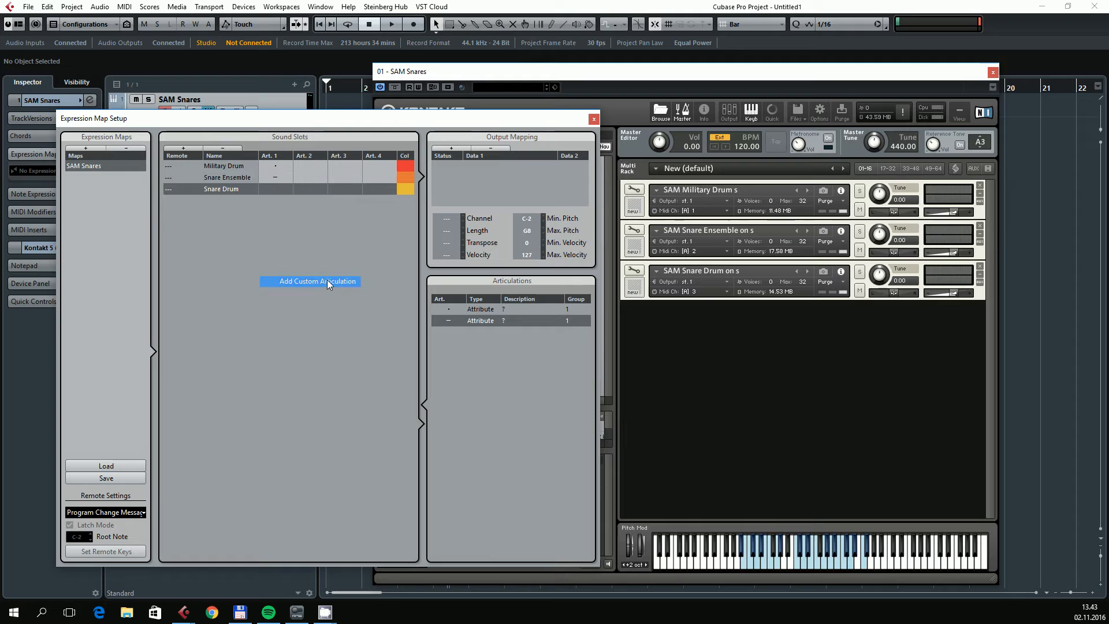
# Keep the first articulation as an Attribute and change its symbol to the text "Military Drum", copied from the slot name
pyautogui.click(485, 310)
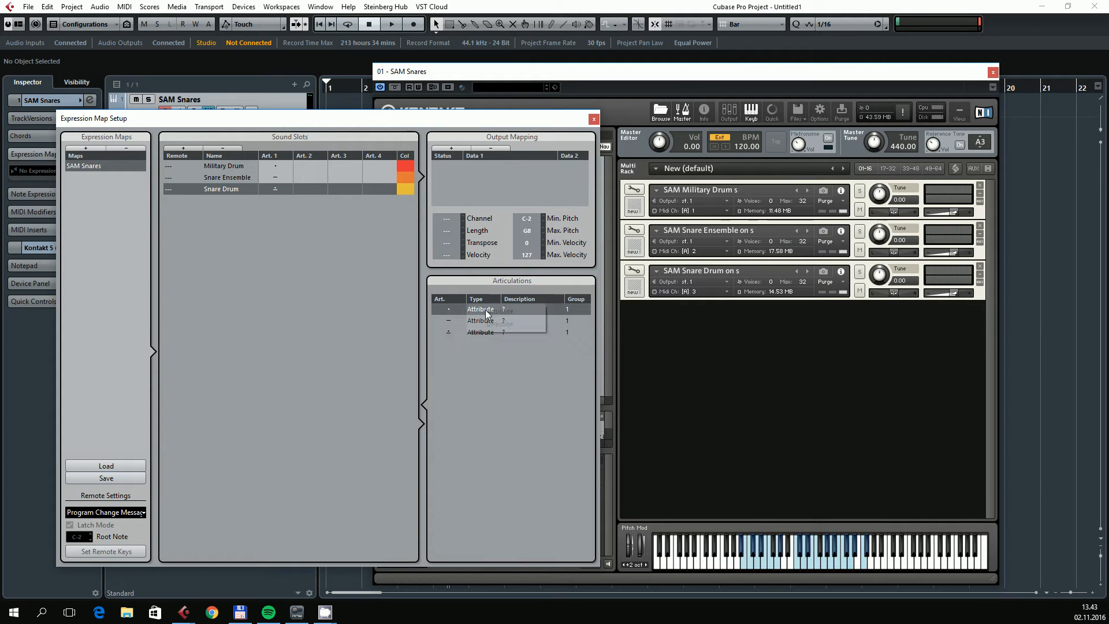
pyautogui.click(499, 312)
pyautogui.click(446, 310)
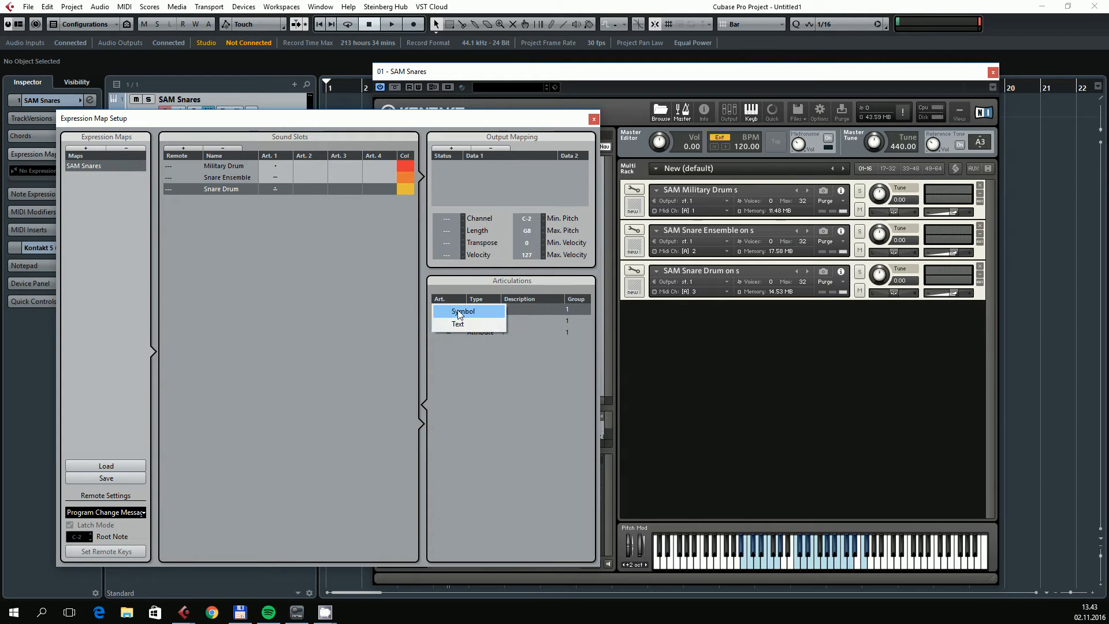
pyautogui.click(489, 326)
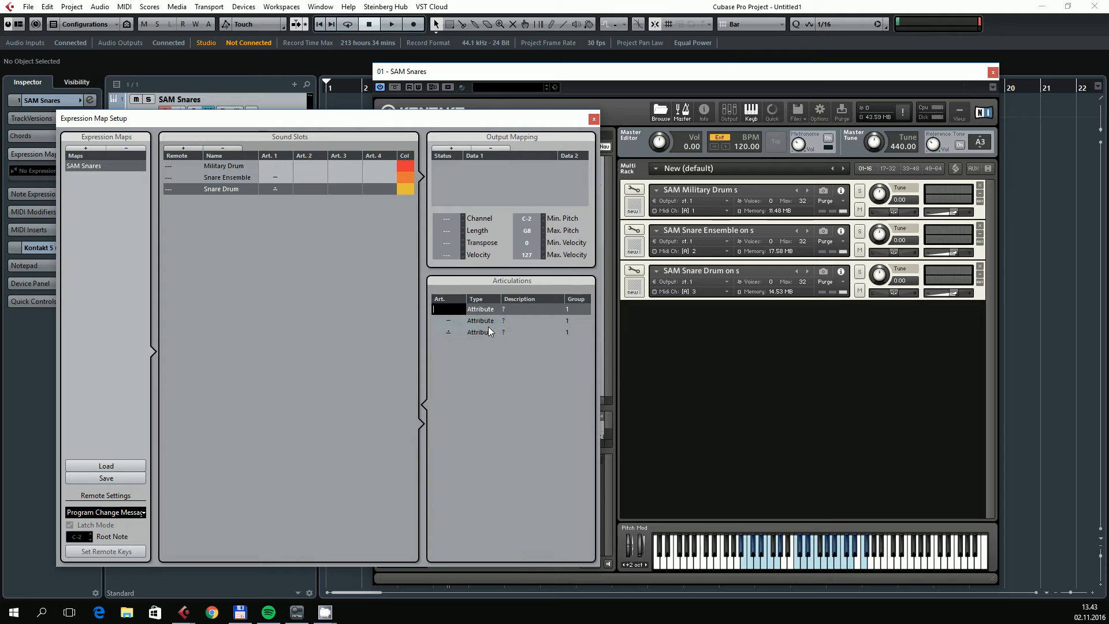
pyautogui.doubleClick(236, 166)
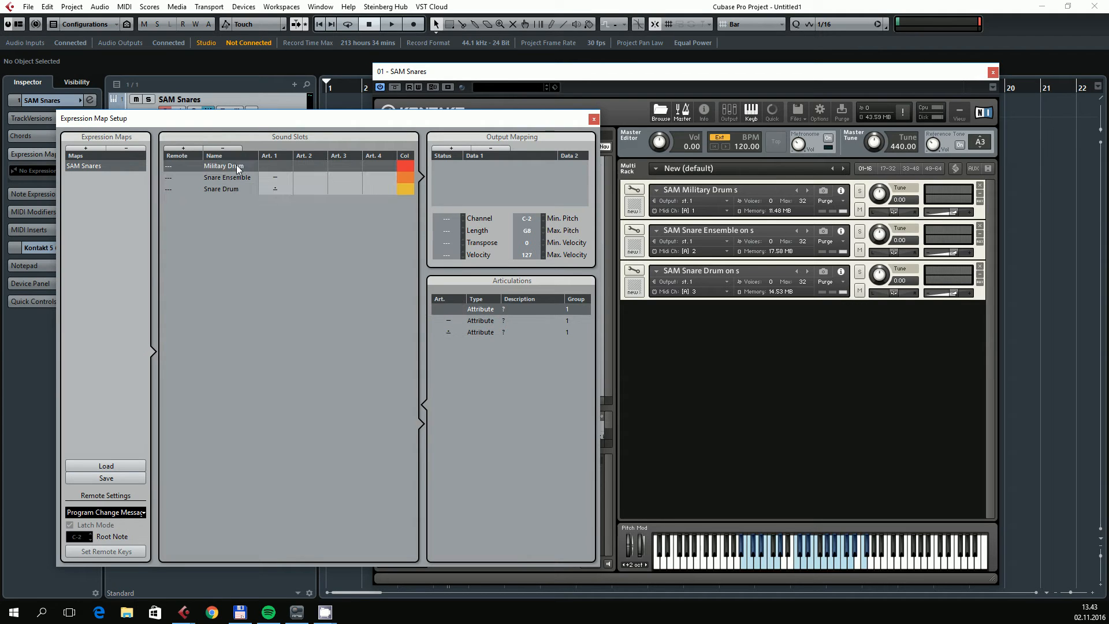
pyautogui.click(448, 312)
pyautogui.click(472, 326)
pyautogui.hotkey('ctrl', 'v')
pyautogui.press('Return')
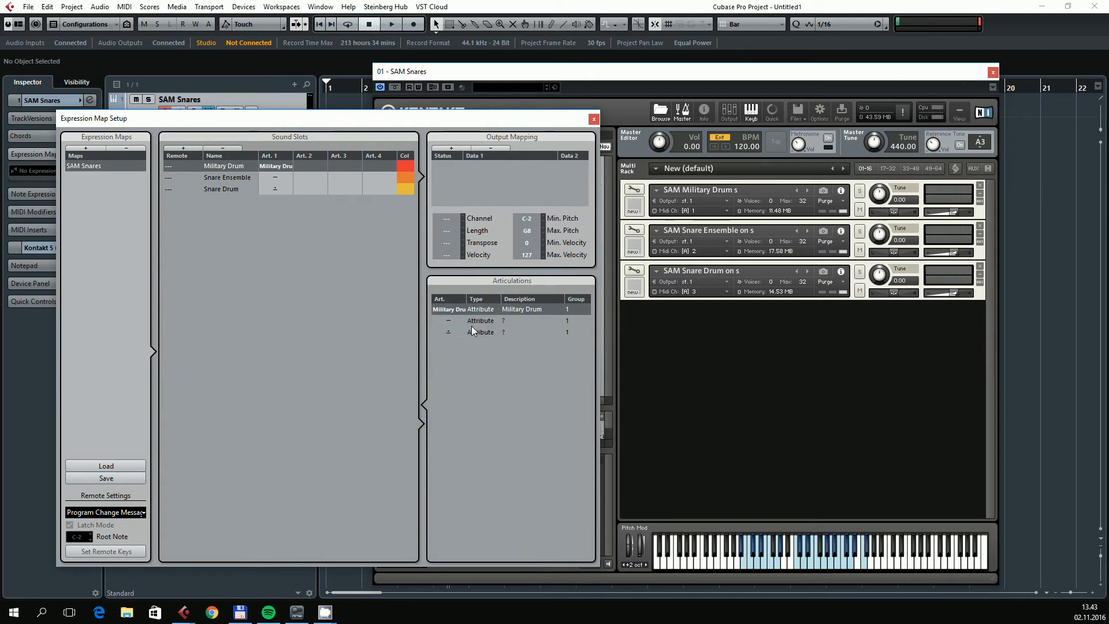
# Change the second articulation from a symbol to the text "Snare Ensemble", copied from its slot name
pyautogui.click(226, 176)
pyautogui.click(232, 178)
pyautogui.click(449, 321)
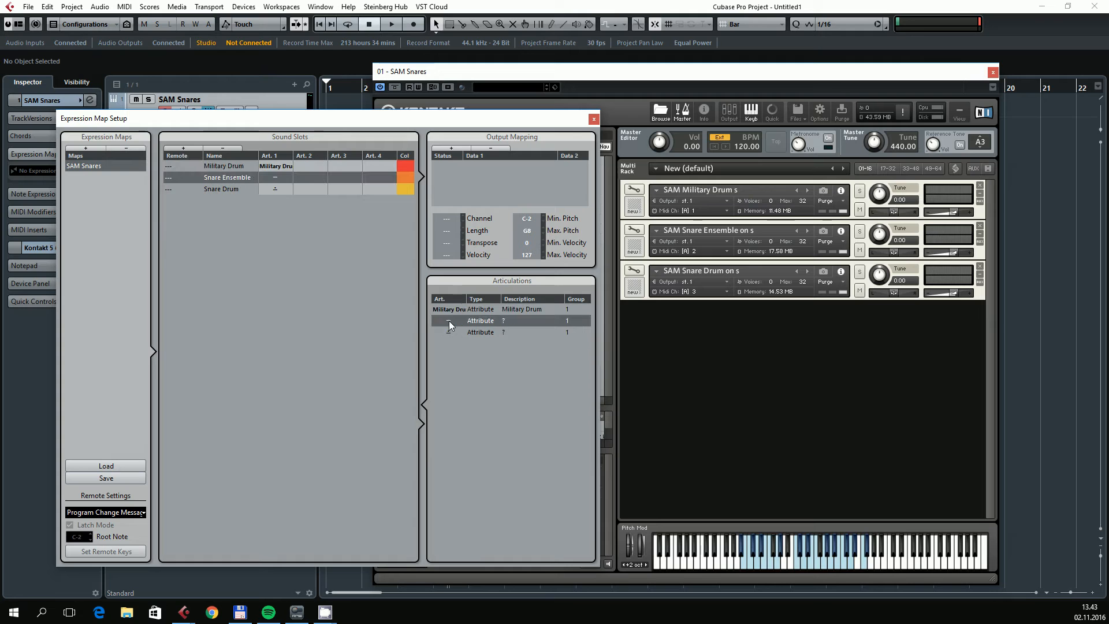
pyautogui.click(456, 334)
pyautogui.hotkey('ctrl', 'v')
pyautogui.press('Return')
# Change the third articulation from a symbol to the text "Snare Drum", copied from its slot name
pyautogui.doubleClick(216, 191)
pyautogui.click(448, 332)
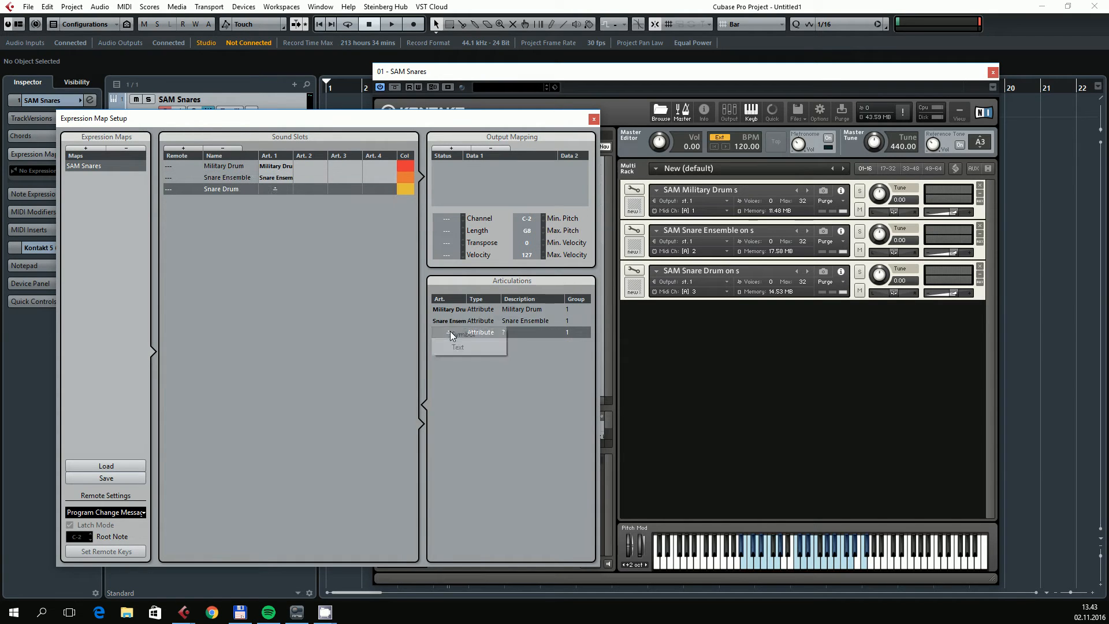
pyautogui.click(466, 347)
pyautogui.hotkey('ctrl', 'v')
pyautogui.press('Return')
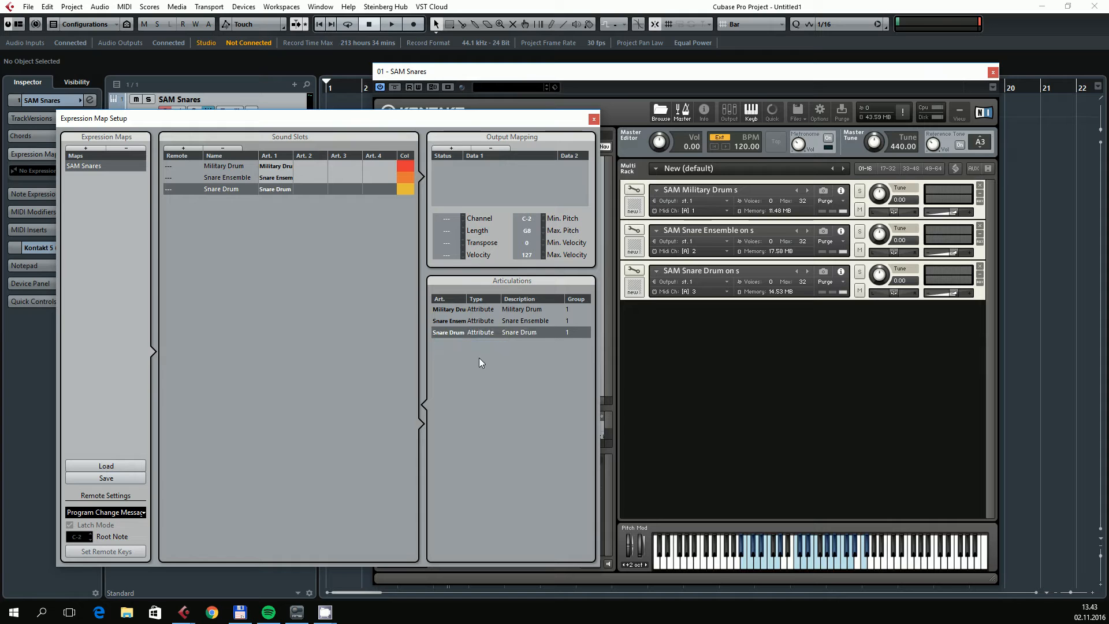
# Add a Note-On output mapping event to the Snare Ensemble slot and to the Military Drum slot
pyautogui.click(298, 177)
pyautogui.click(452, 148)
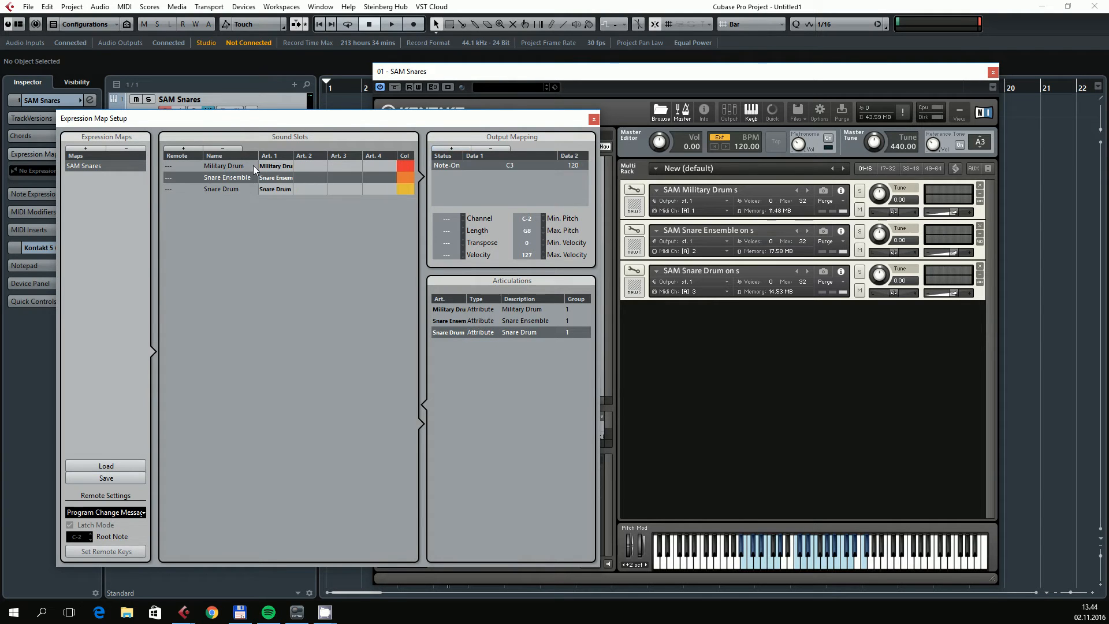
pyautogui.click(234, 165)
pyautogui.click(451, 149)
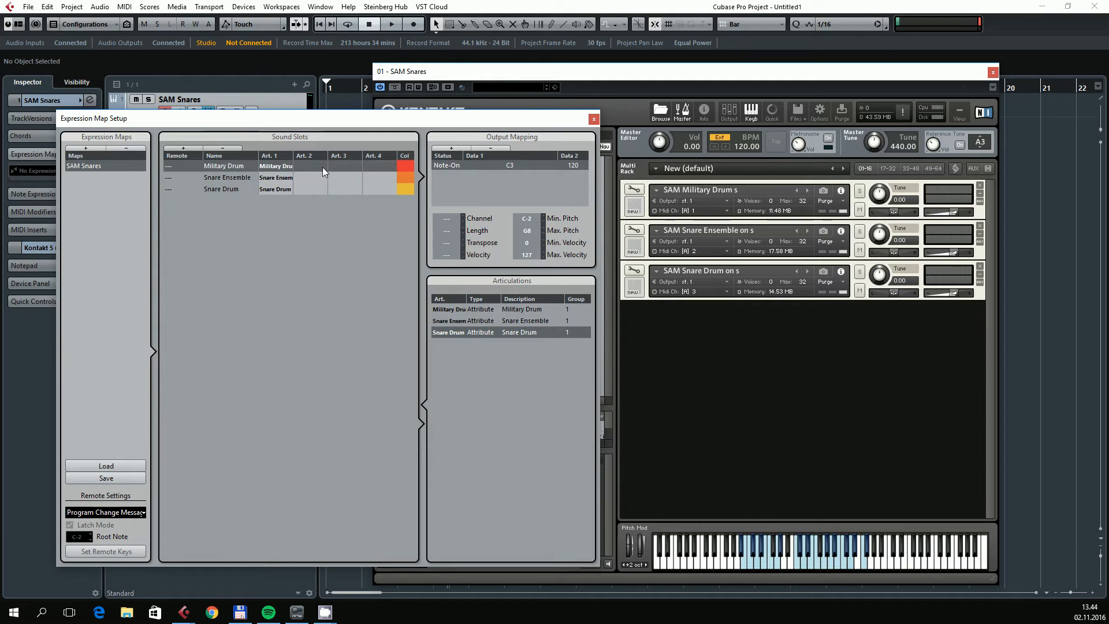
# Try the Program status for the Military Drum slot's output event, and replace that event with a new Note-On event
pyautogui.click(224, 167)
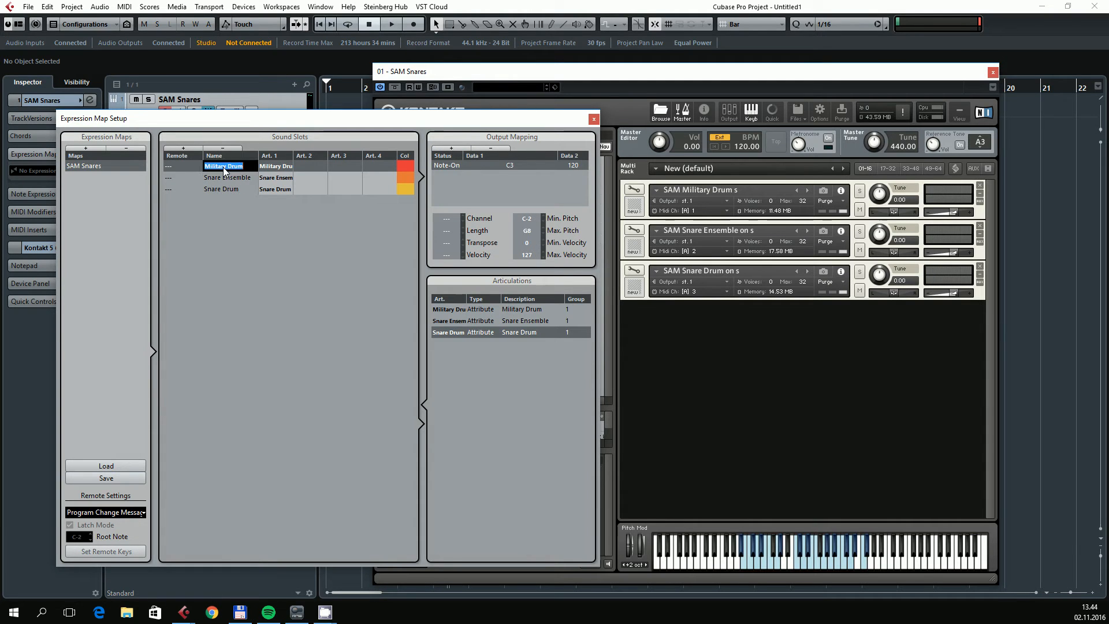
pyautogui.click(462, 166)
pyautogui.click(494, 170)
pyautogui.click(456, 165)
pyautogui.click(481, 181)
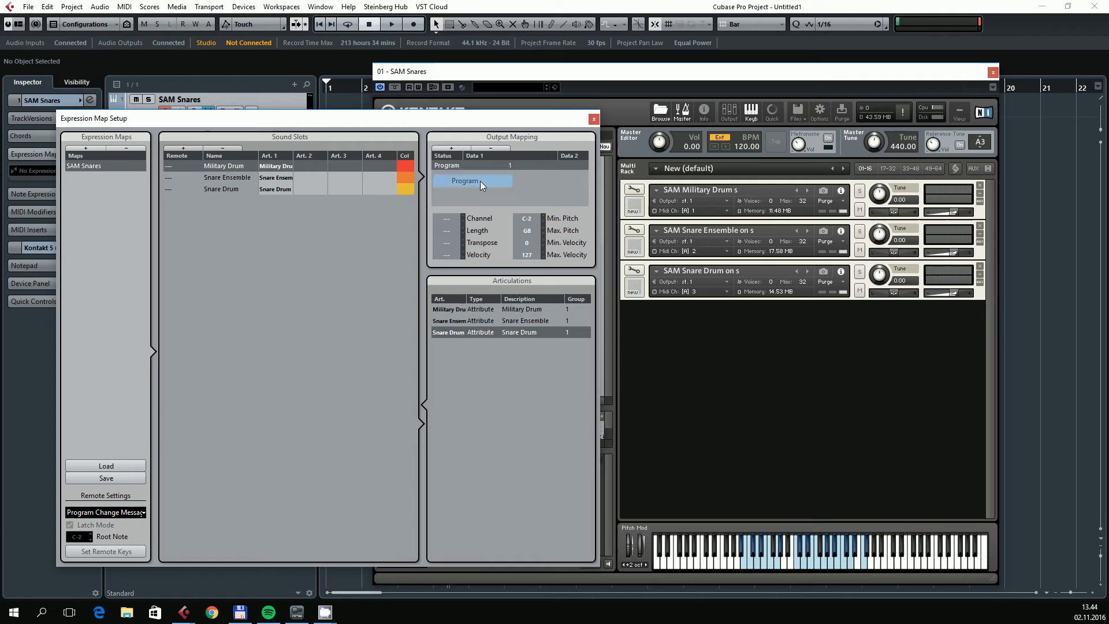
pyautogui.click(453, 165)
pyautogui.click(455, 168)
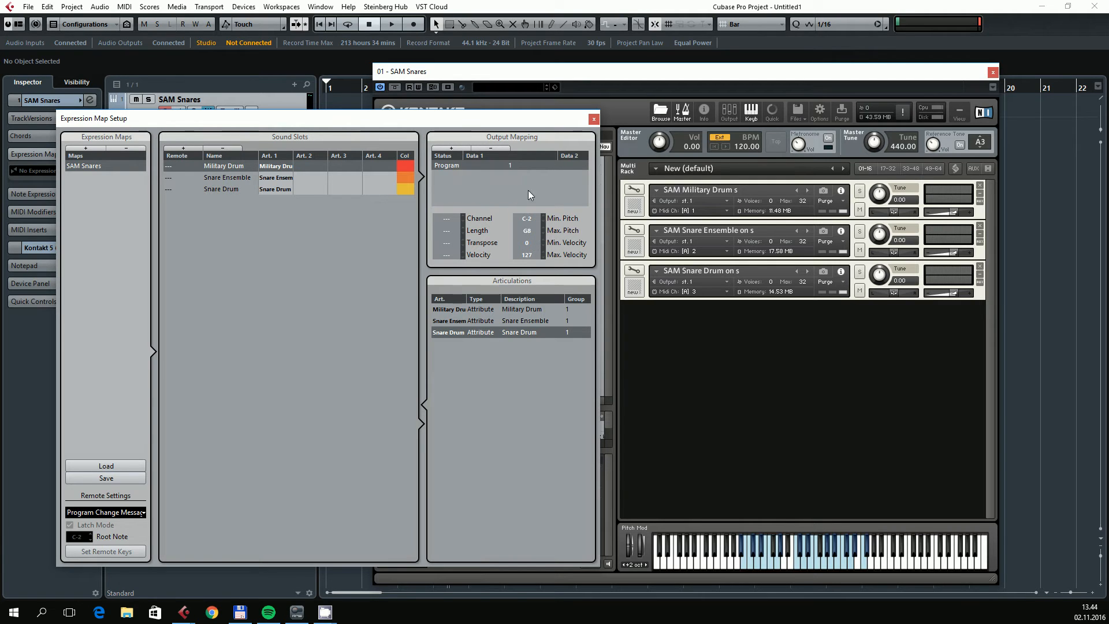
pyautogui.click(491, 149)
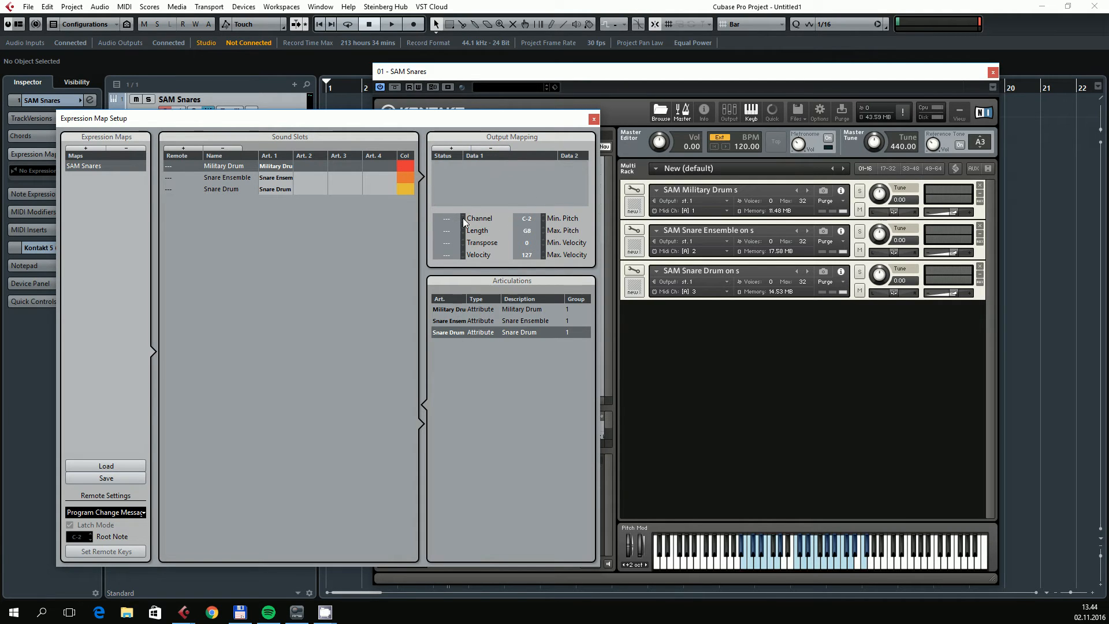
pyautogui.click(450, 149)
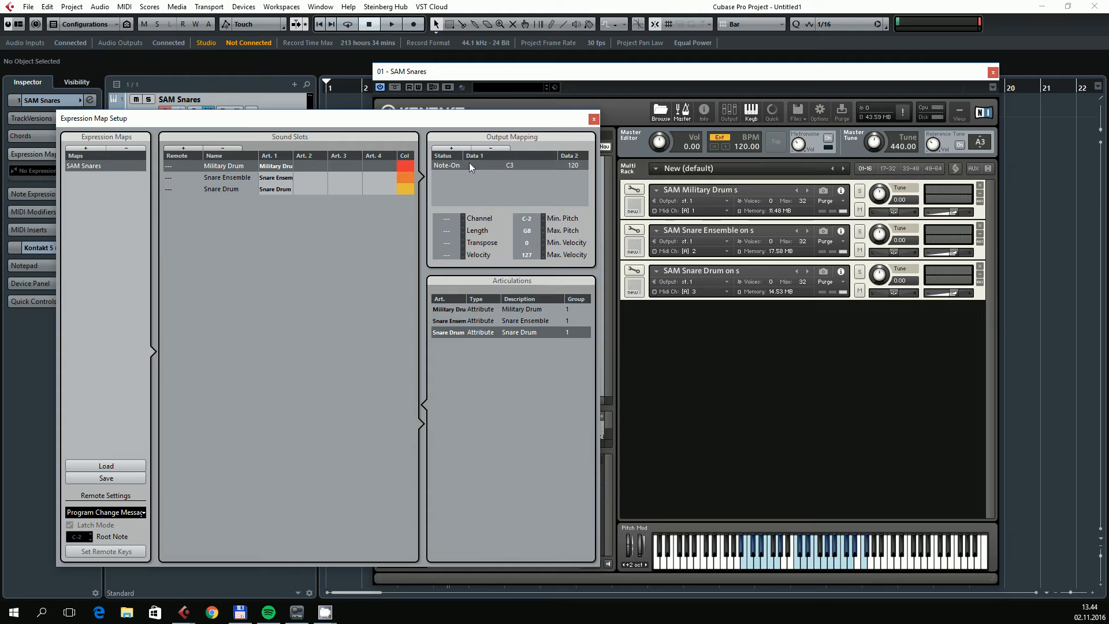
# Set the output channels of the Military Drum, Snare Ensemble and Snare Drum slots to 1, 2 and 3 respectively
pyautogui.click(464, 162)
pyautogui.click(482, 183)
pyautogui.scroll(3, 453, 216)
pyautogui.click(238, 177)
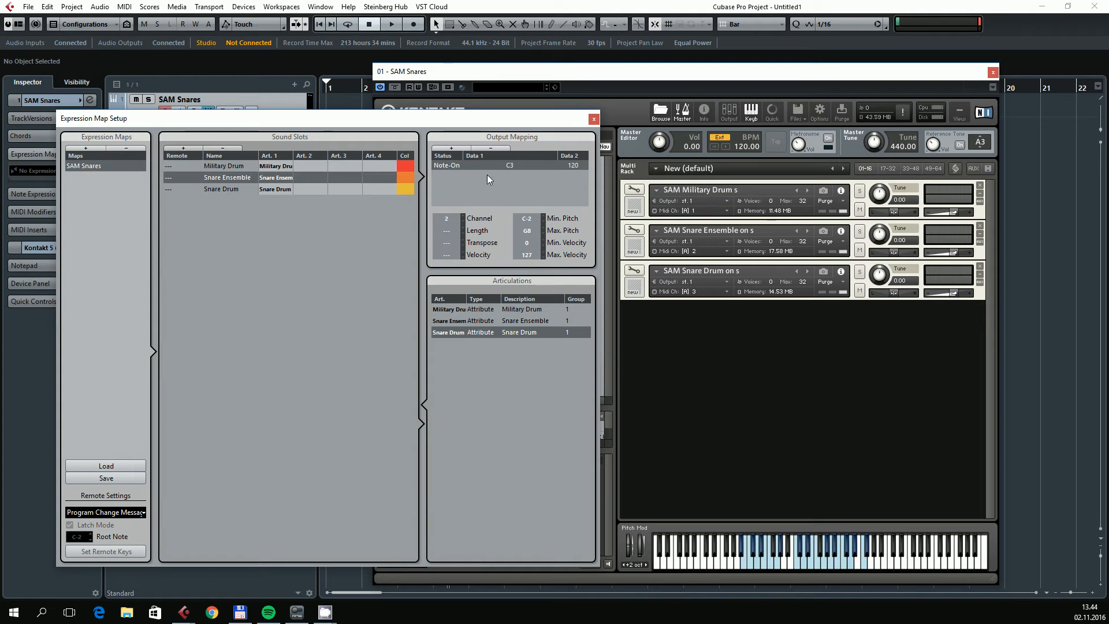
pyautogui.click(229, 189)
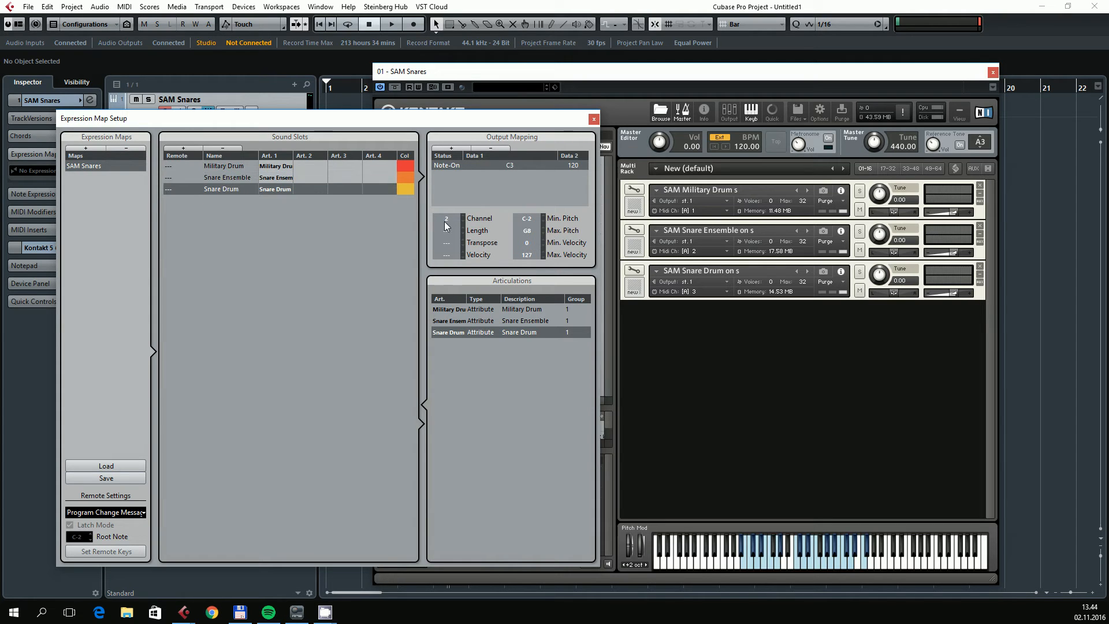
pyautogui.scroll(1, 445, 221)
# Remove the Note-On output mapping event from the Military Drum slot and review the output settings of the other slots
pyautogui.click(257, 178)
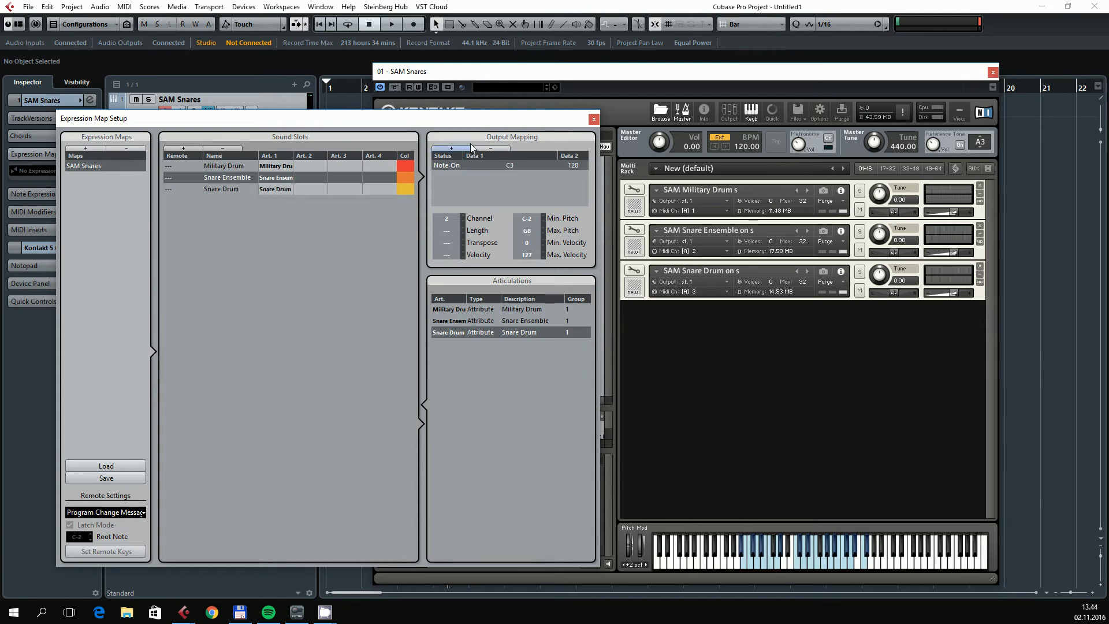
pyautogui.click(251, 167)
pyautogui.click(494, 148)
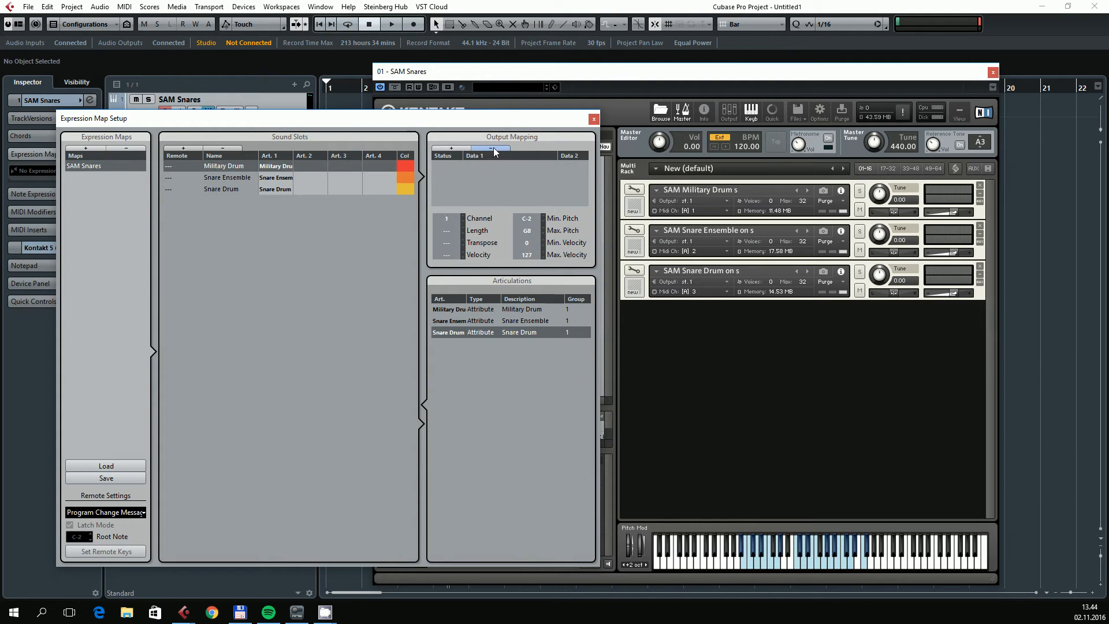
pyautogui.click(226, 176)
pyautogui.click(229, 189)
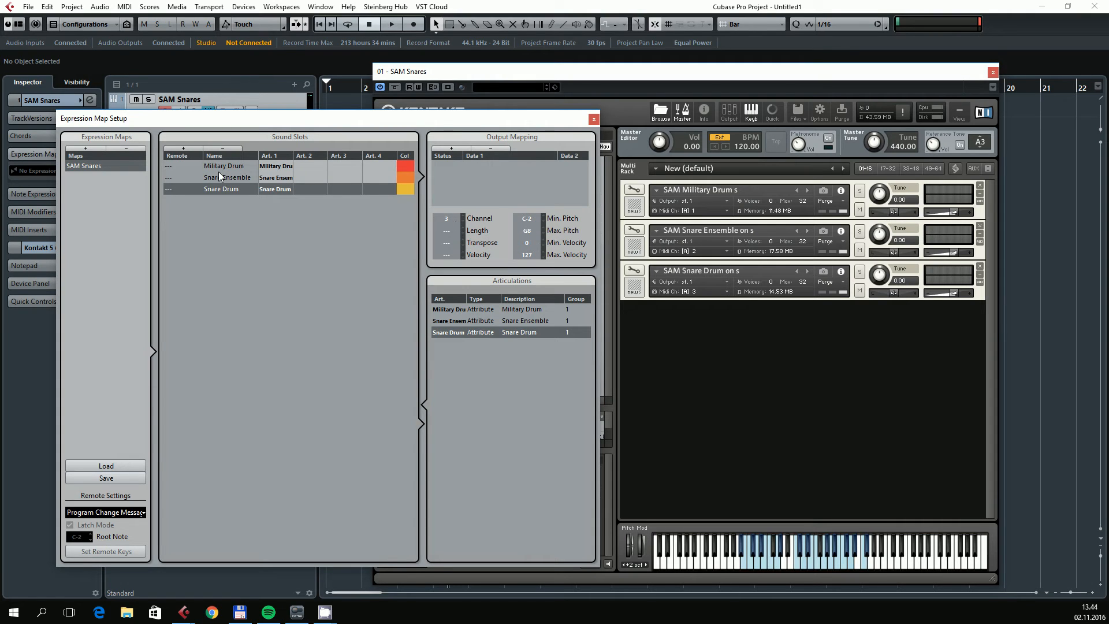
pyautogui.click(234, 167)
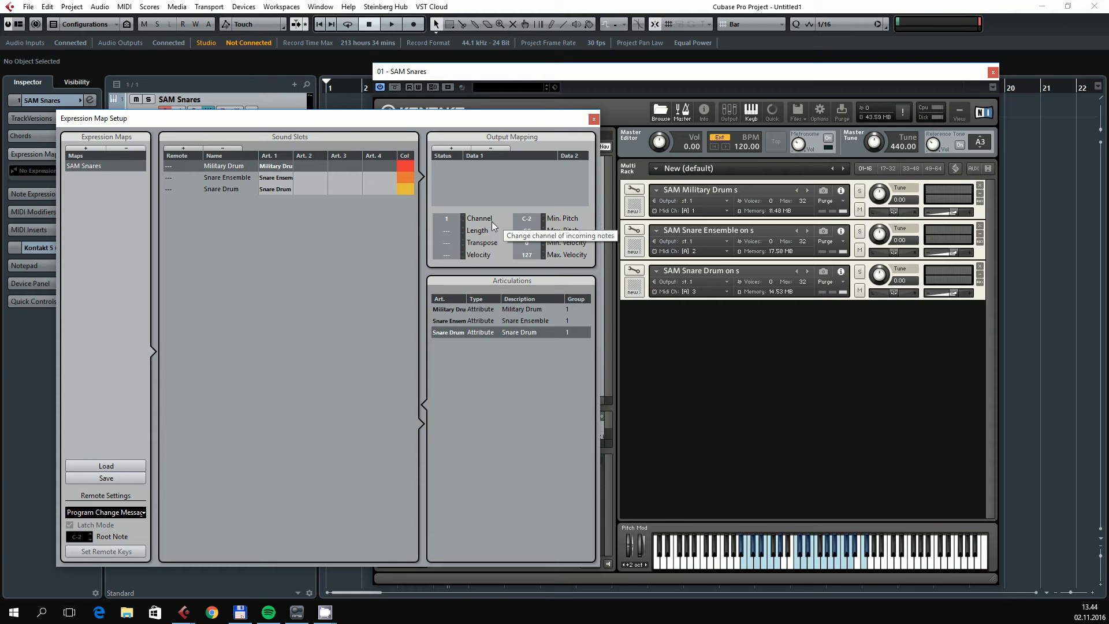
# Move the Expression Map Setup and Kontakt windows aside and assign the SAM Snares expression map to the SAM Snares track
pyautogui.moveTo(331, 126); pyautogui.dragTo(724, 209)
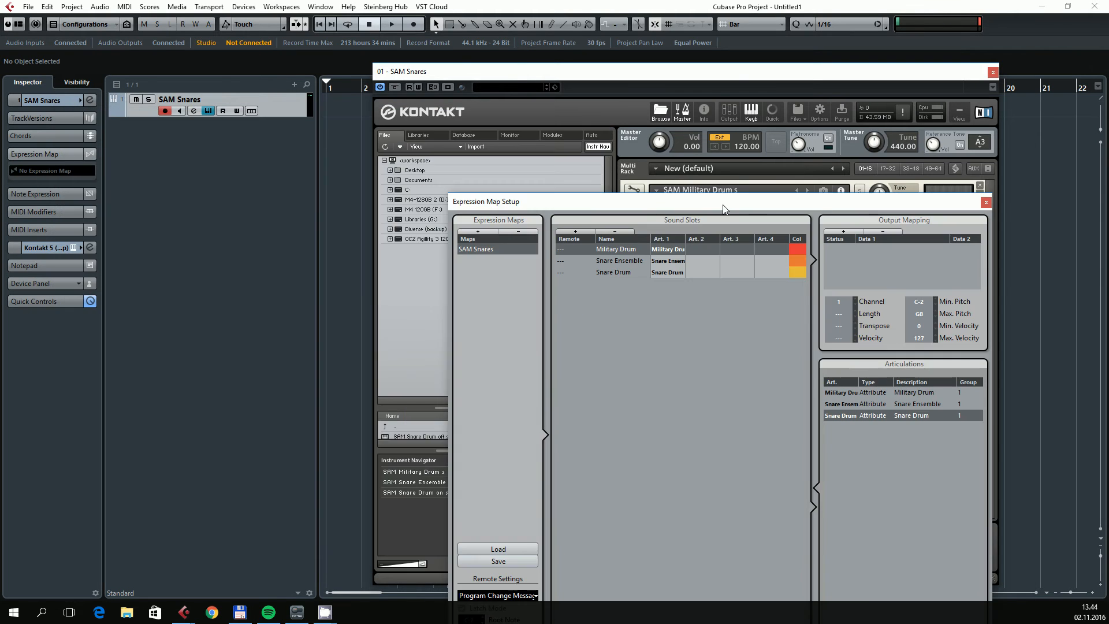
pyautogui.moveTo(509, 73); pyautogui.dragTo(622, 110)
pyautogui.click(67, 171)
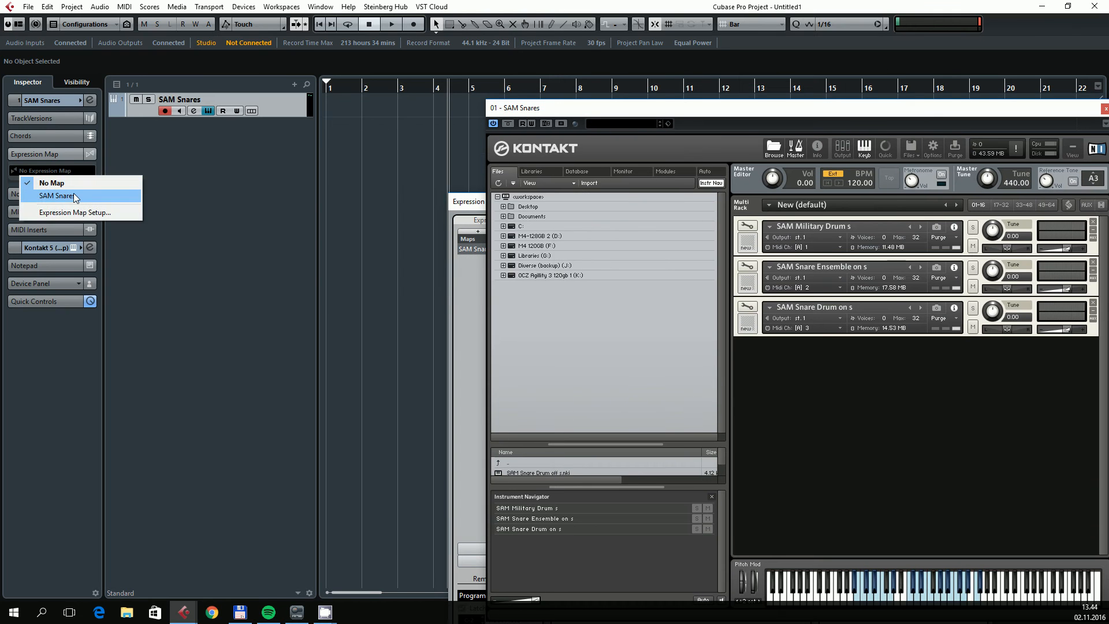
pyautogui.click(74, 195)
# Create a one-bar MIDI part at bar 2 on the SAM Snares track and open it in the Key Editor
pyautogui.moveTo(327, 120); pyautogui.dragTo(460, 118)
pyautogui.doubleClick(375, 104)
pyautogui.moveTo(192, 197); pyautogui.dragTo(323, 191)
pyautogui.scroll(1, 324, 191)
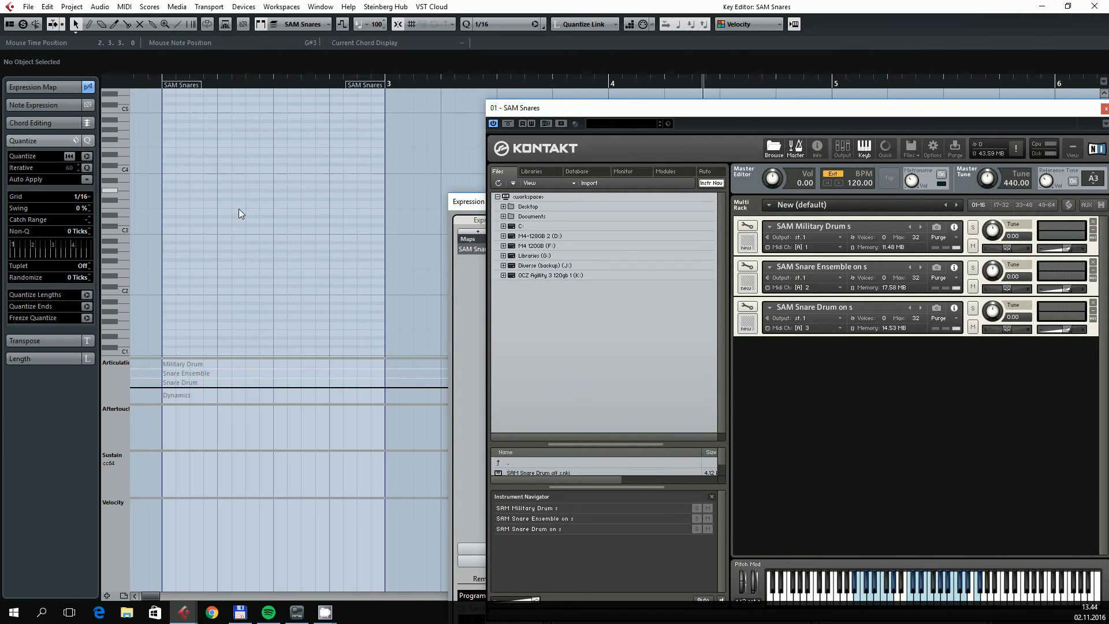
# Add two C3 notes on the first beat of bar 2, an eighth apart, and assign them the Military Drum articulation
pyautogui.click(120, 230)
pyautogui.keyDown('alt'); pyautogui.click(166, 229); pyautogui.keyUp('alt')
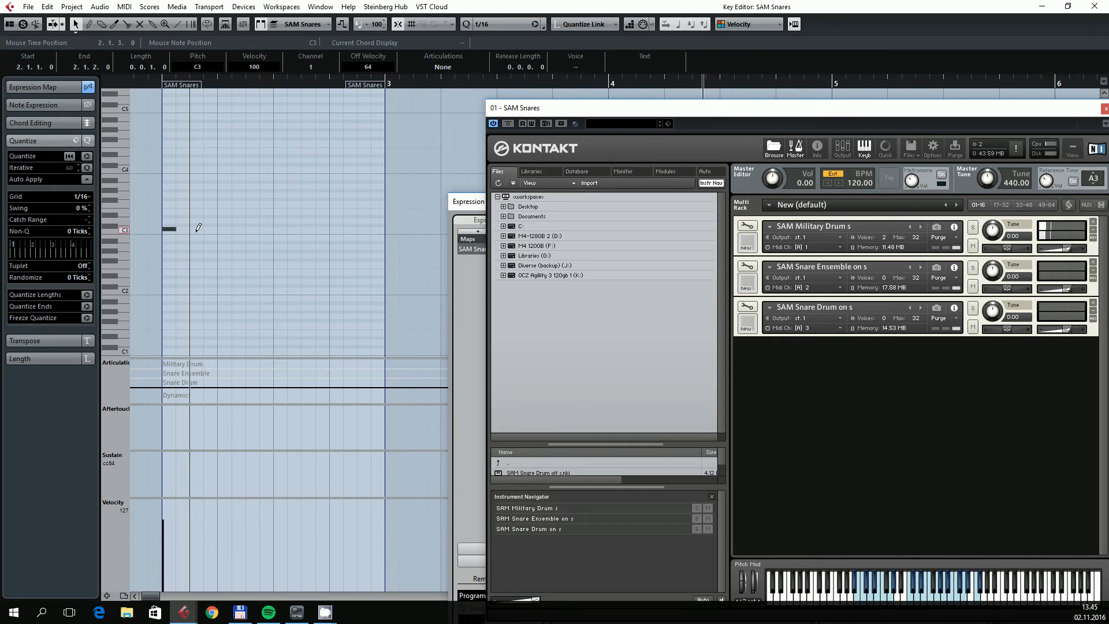
pyautogui.keyDown('alt'); pyautogui.click(194, 229); pyautogui.keyUp('alt')
pyautogui.moveTo(249, 215); pyautogui.dragTo(181, 238)
pyautogui.click(455, 68)
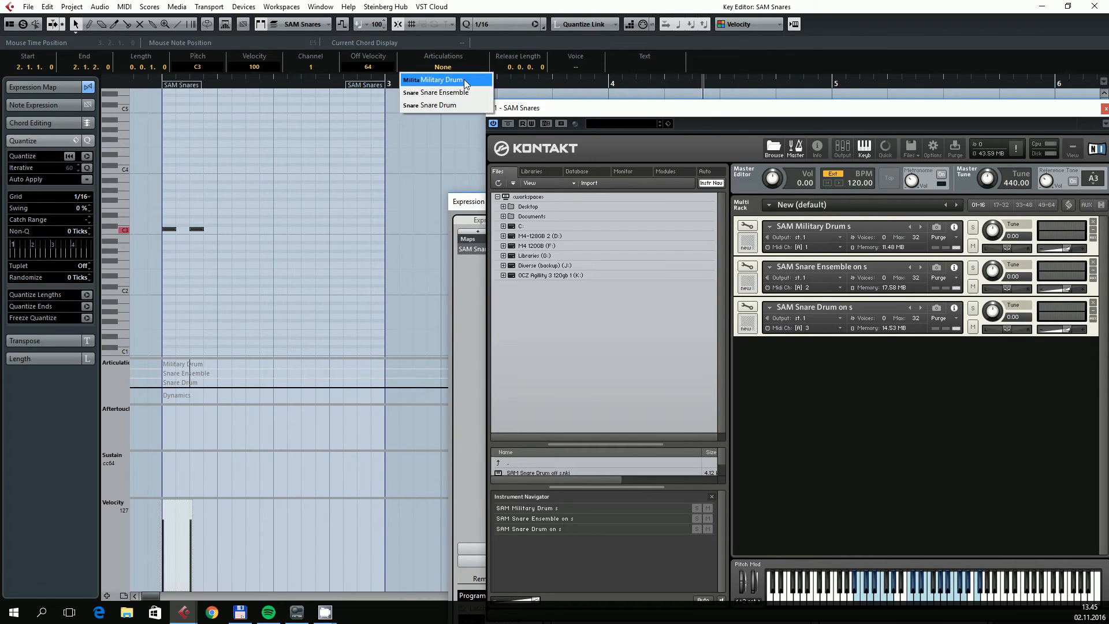
pyautogui.click(464, 79)
pyautogui.click(259, 207)
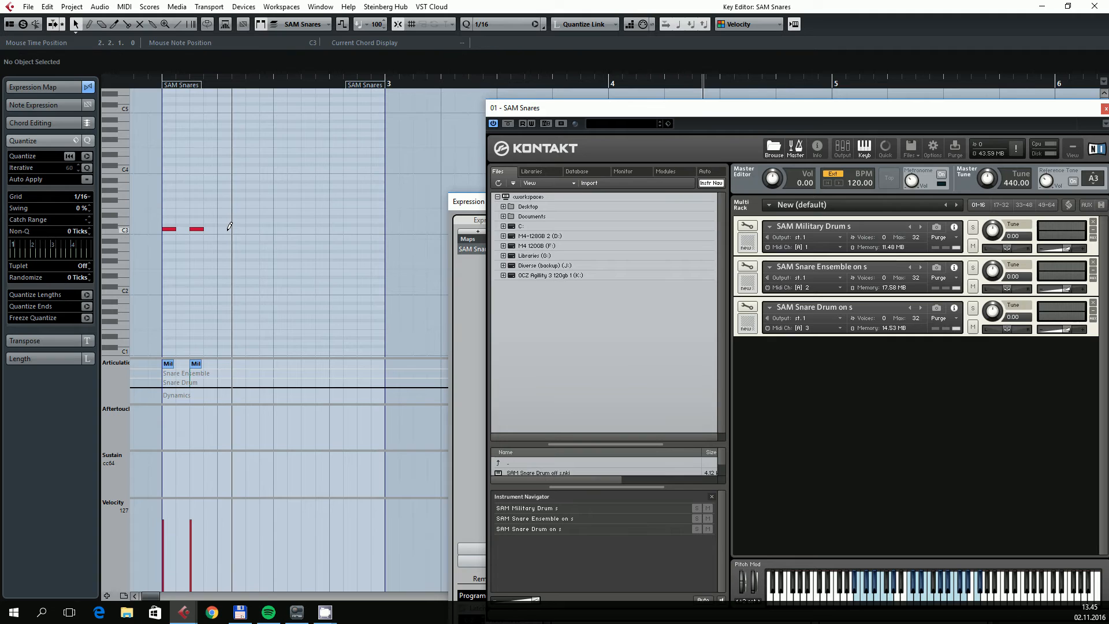
# Add two C3 notes on the second beat, an eighth apart, and assign them the Snare Ensemble articulation
pyautogui.keyDown('alt'); pyautogui.click(224, 229); pyautogui.keyUp('alt')
pyautogui.keyDown('alt'); pyautogui.click(253, 229); pyautogui.keyUp('alt')
pyautogui.moveTo(268, 205); pyautogui.dragTo(214, 243)
pyautogui.click(445, 67)
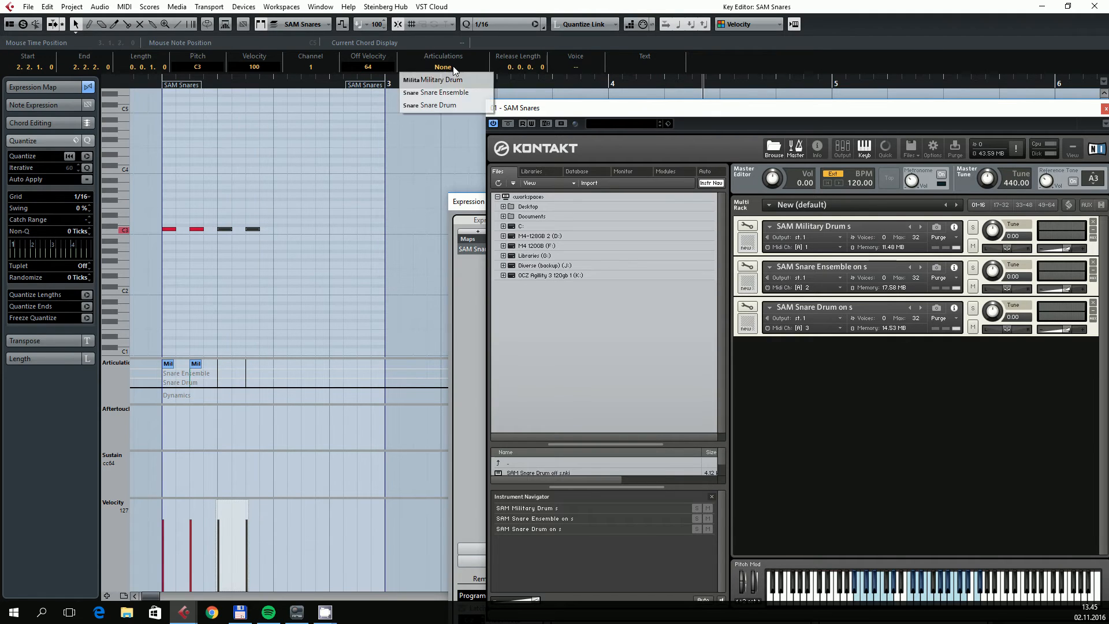
pyautogui.click(468, 93)
pyautogui.click(322, 189)
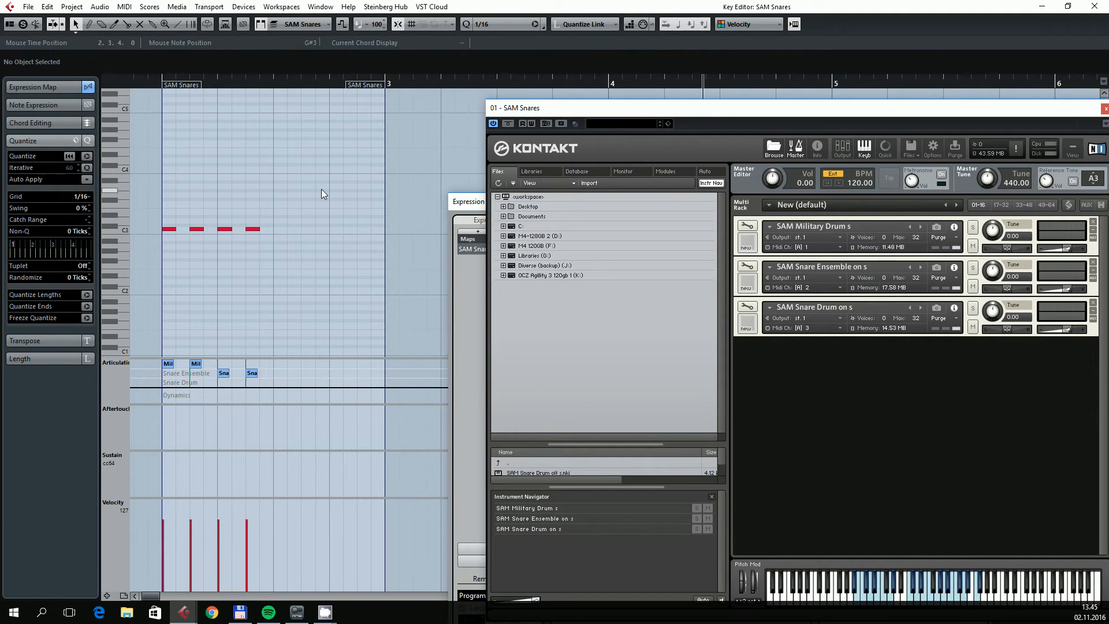
# Add two C3 notes on the third beat, an eighth apart, and assign them the Snare Drum articulation
pyautogui.keyDown('alt'); pyautogui.click(281, 229); pyautogui.keyUp('alt')
pyautogui.keyDown('alt'); pyautogui.click(308, 229); pyautogui.keyUp('alt')
pyautogui.moveTo(333, 210); pyautogui.dragTo(289, 234)
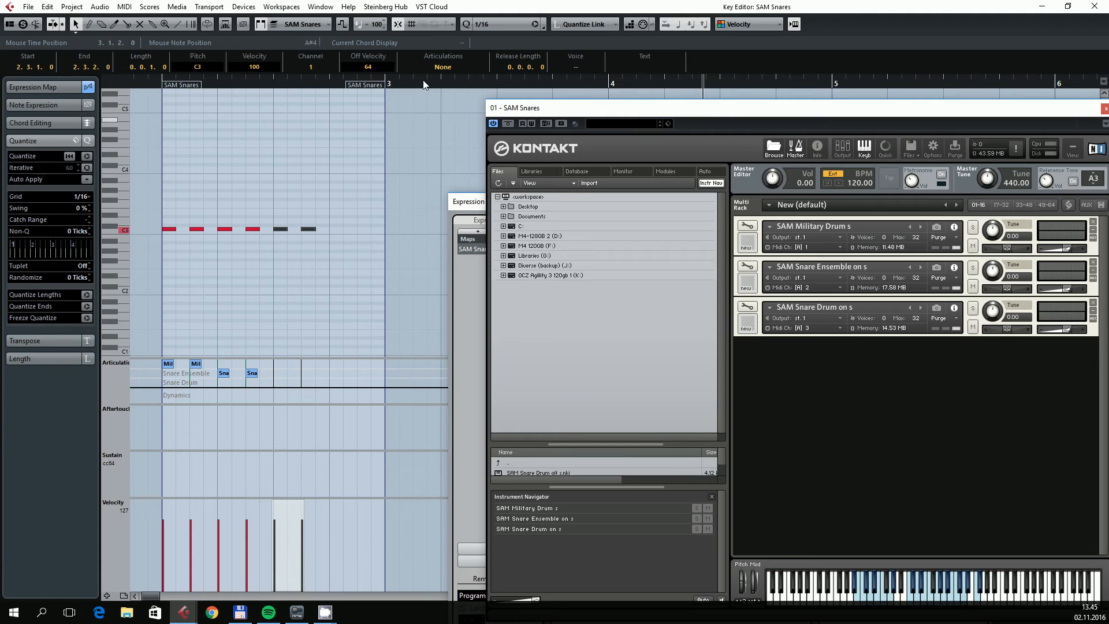
pyautogui.click(439, 61)
pyautogui.click(464, 105)
pyautogui.click(301, 185)
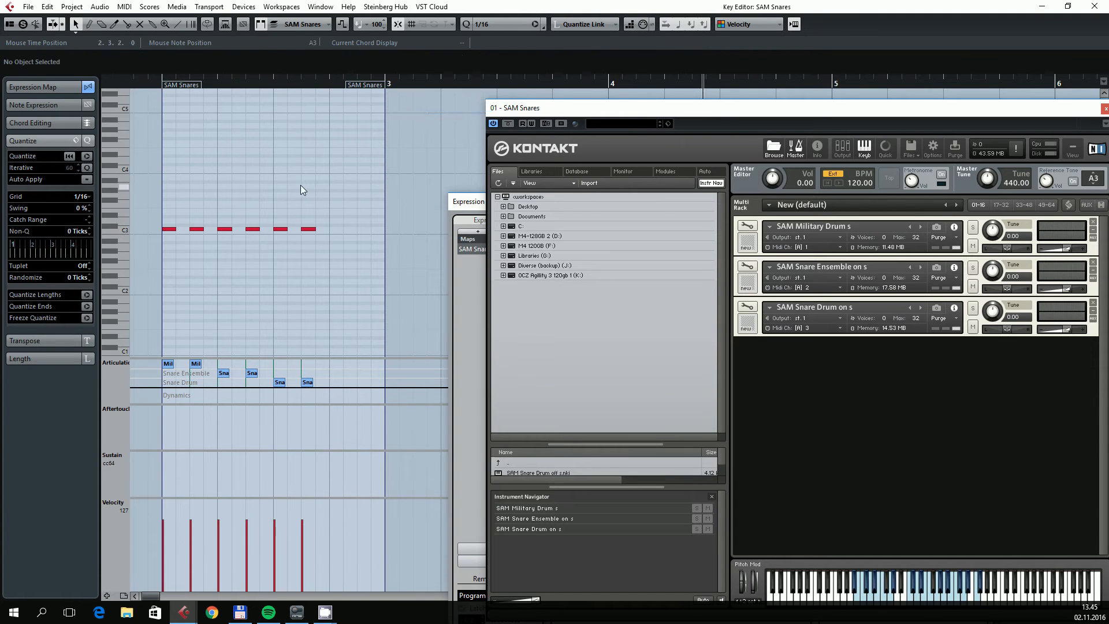
# Play the part from the start of bar 2 to hear the three articulations in turn
pyautogui.click(164, 85)
pyautogui.press('space')
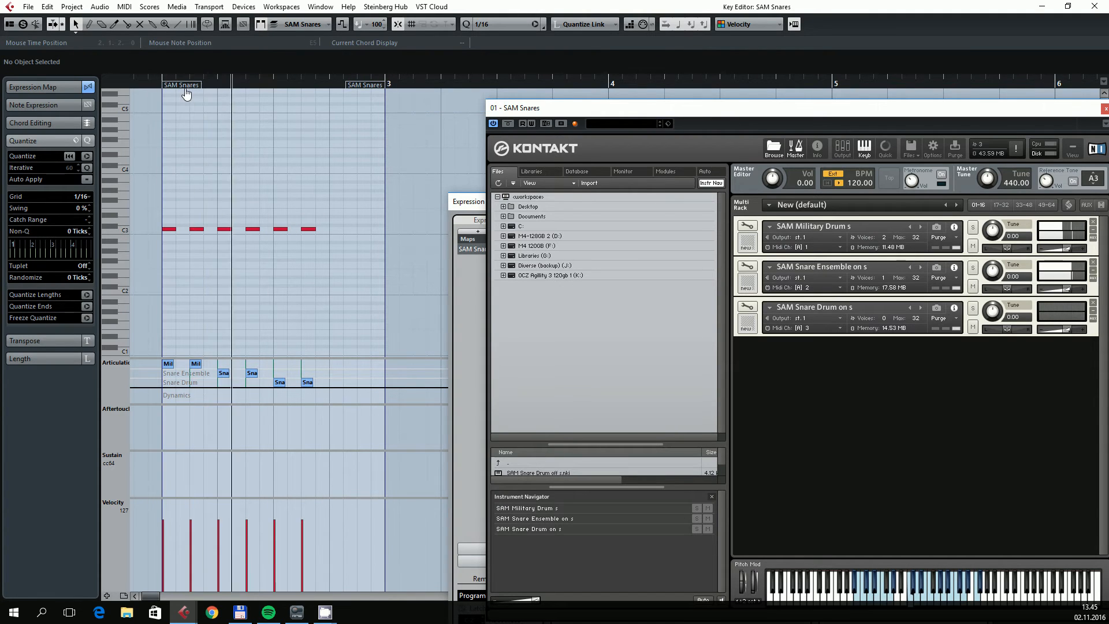
pyautogui.scroll(-1, 268, 138)
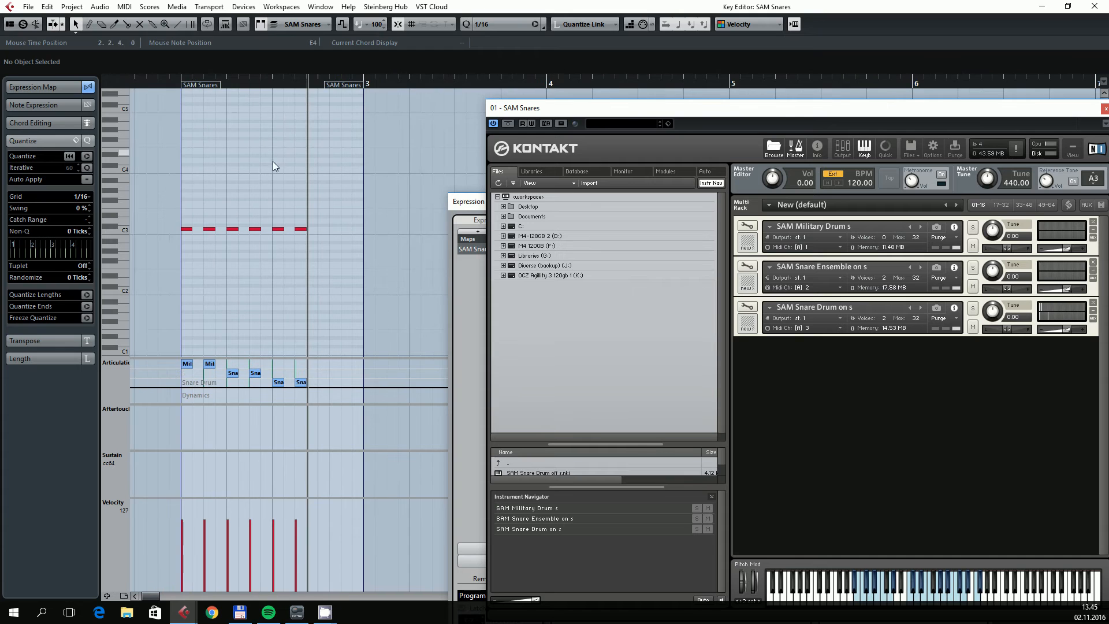
pyautogui.moveTo(299, 200); pyautogui.dragTo(307, 187)
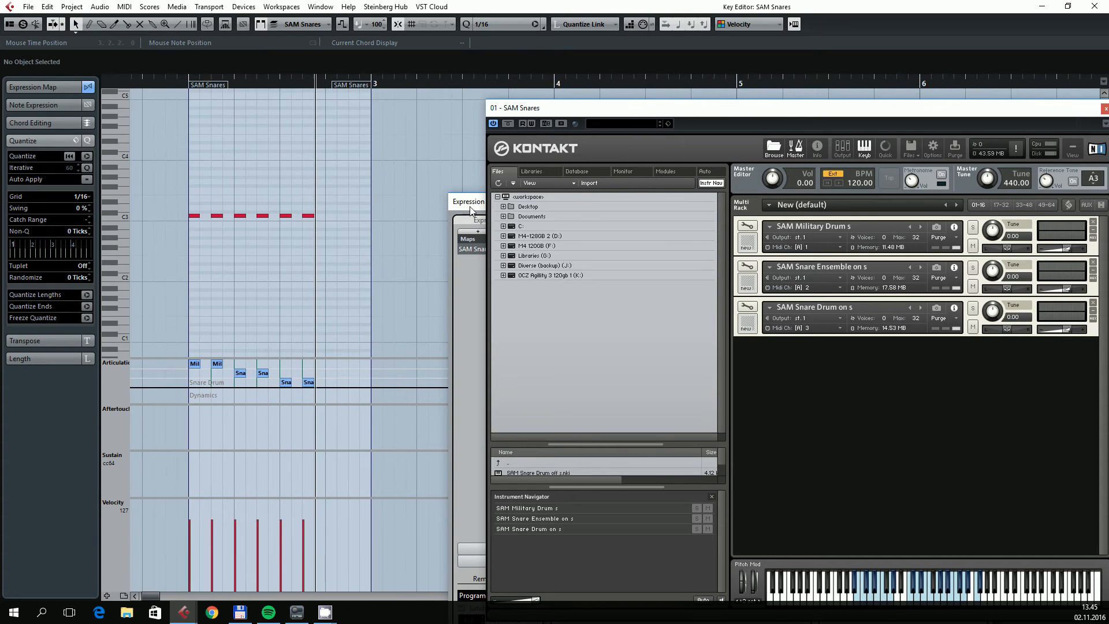
# Bring the Expression Map Setup window into view and compare its sound slots with the articulations on the notes
pyautogui.moveTo(471, 202); pyautogui.dragTo(175, 75)
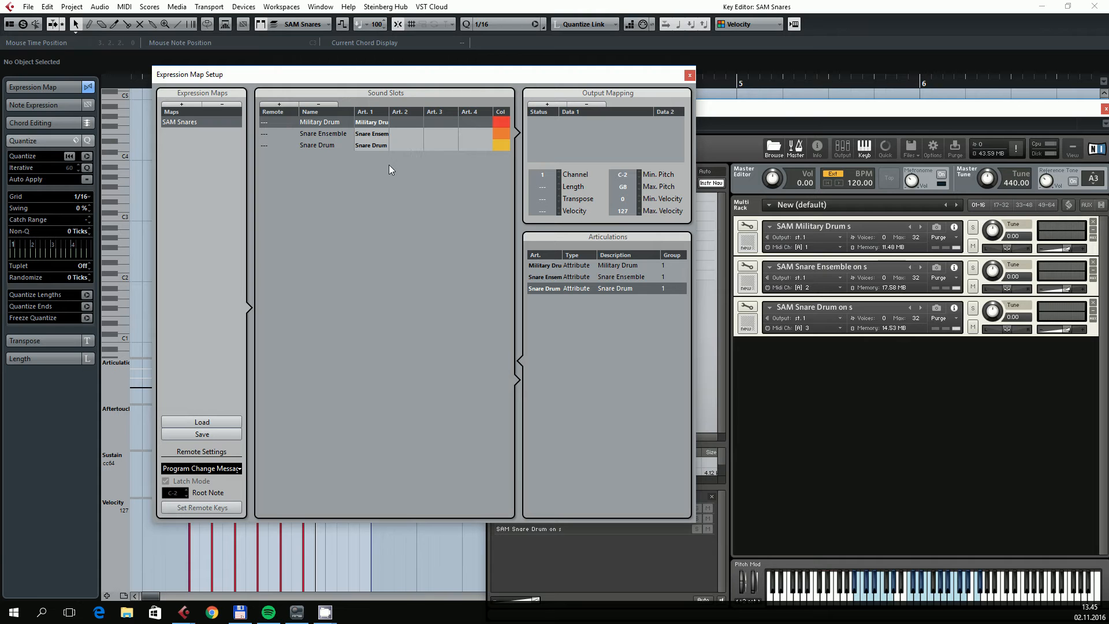
pyautogui.moveTo(379, 86); pyautogui.dragTo(739, 117)
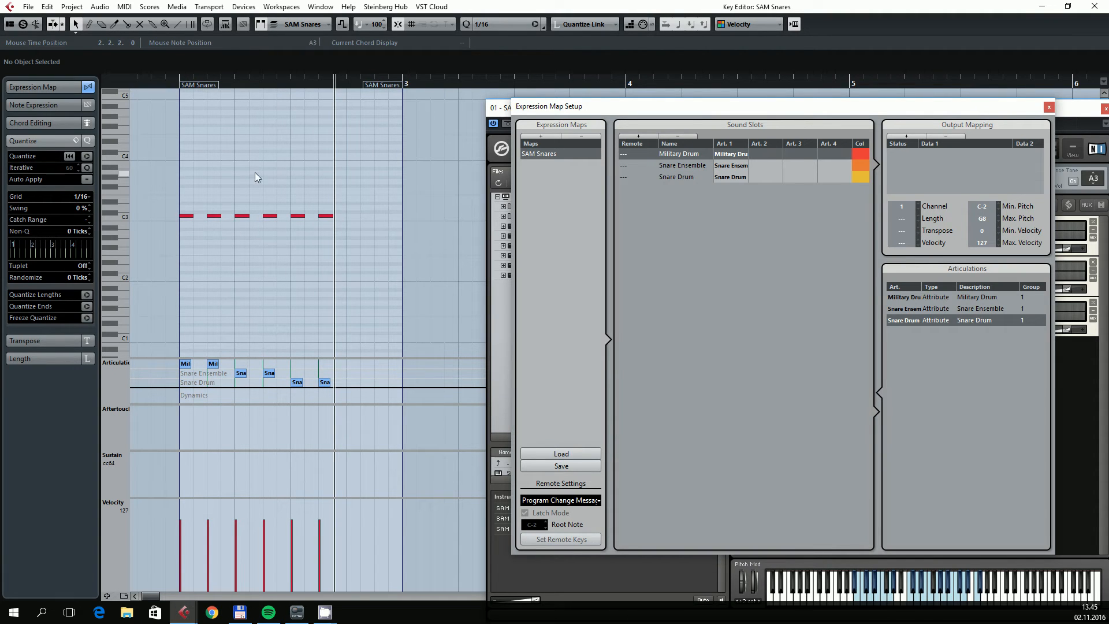
pyautogui.scroll(-1, 264, 178)
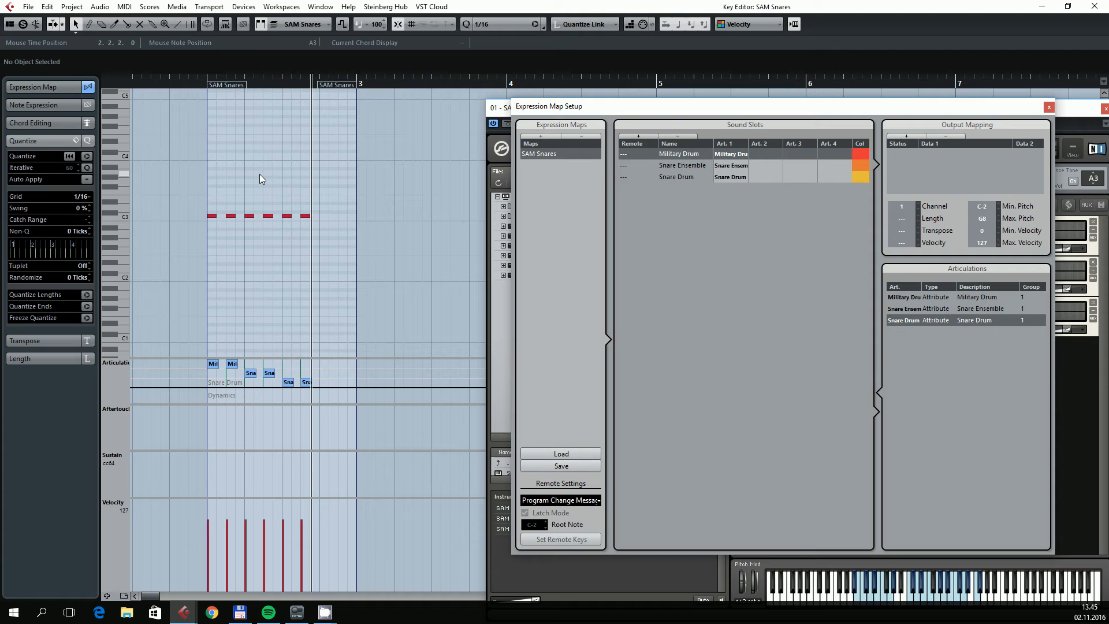
pyautogui.scroll(2, 271, 211)
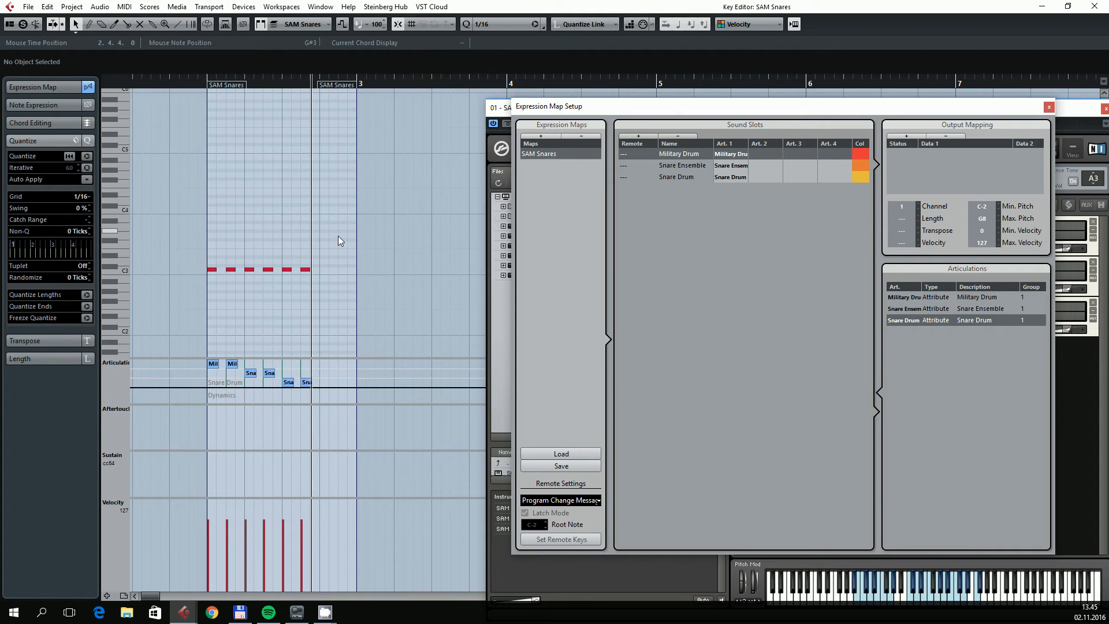
# Close the Expression Map Setup window and delete the four Snare Ensemble and Snare Drum notes from the part
pyautogui.moveTo(274, 273); pyautogui.dragTo(268, 270)
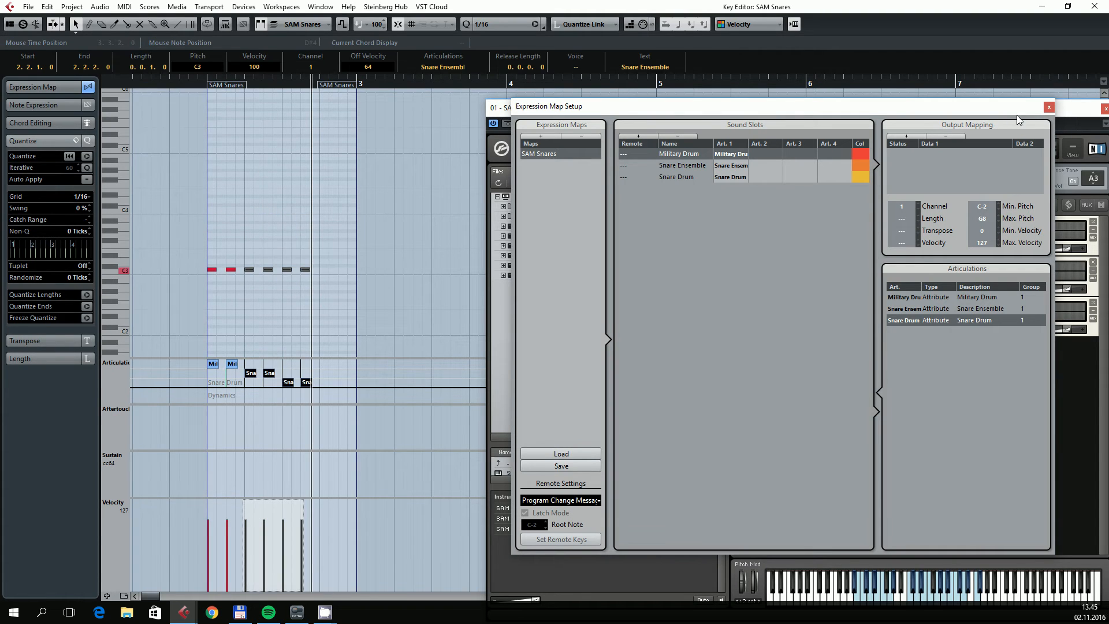
pyautogui.click(1040, 105)
pyautogui.moveTo(357, 243); pyautogui.dragTo(248, 284)
pyautogui.click(1049, 107)
pyautogui.moveTo(359, 252); pyautogui.dragTo(248, 290)
pyautogui.press('Delete')
# Add a C3 note directly after the second note and paste a copy of all three notes at the second beat
pyautogui.keyDown('alt'); pyautogui.click(241, 269); pyautogui.keyUp('alt')
pyautogui.click(247, 264)
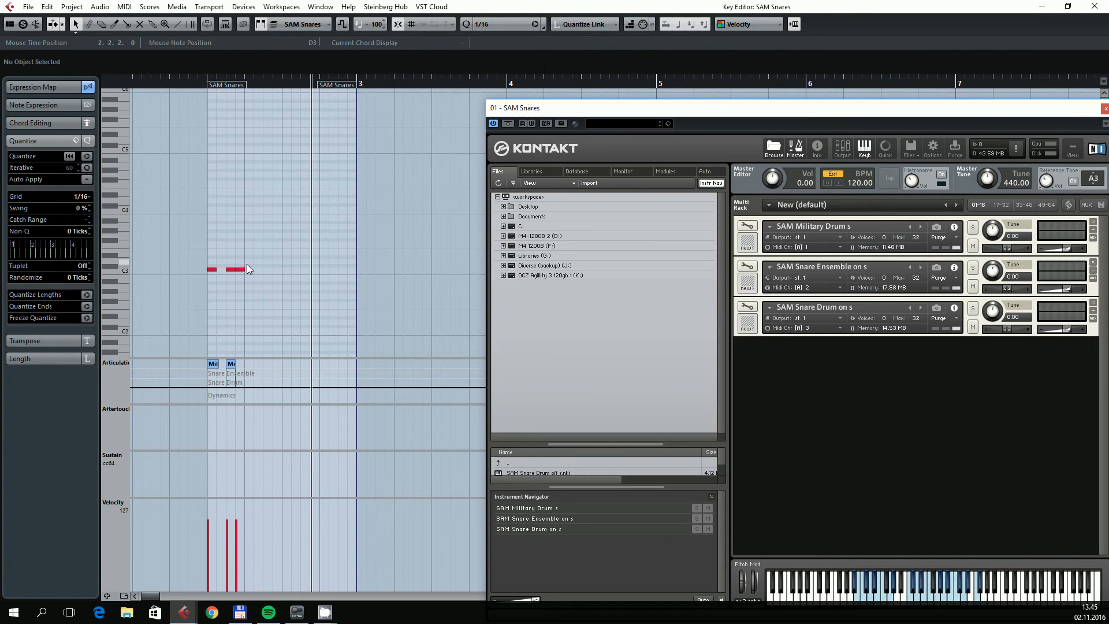
pyautogui.hotkey('ctrl', 'a')
pyautogui.hotkey('ctrl', 'c')
pyautogui.moveTo(254, 86); pyautogui.dragTo(247, 87)
pyautogui.hotkey('ctrl', 'v')
# Lower the velocity of all the notes to 39 and play the pattern from the start of bar 2
pyautogui.moveTo(343, 227); pyautogui.dragTo(178, 301)
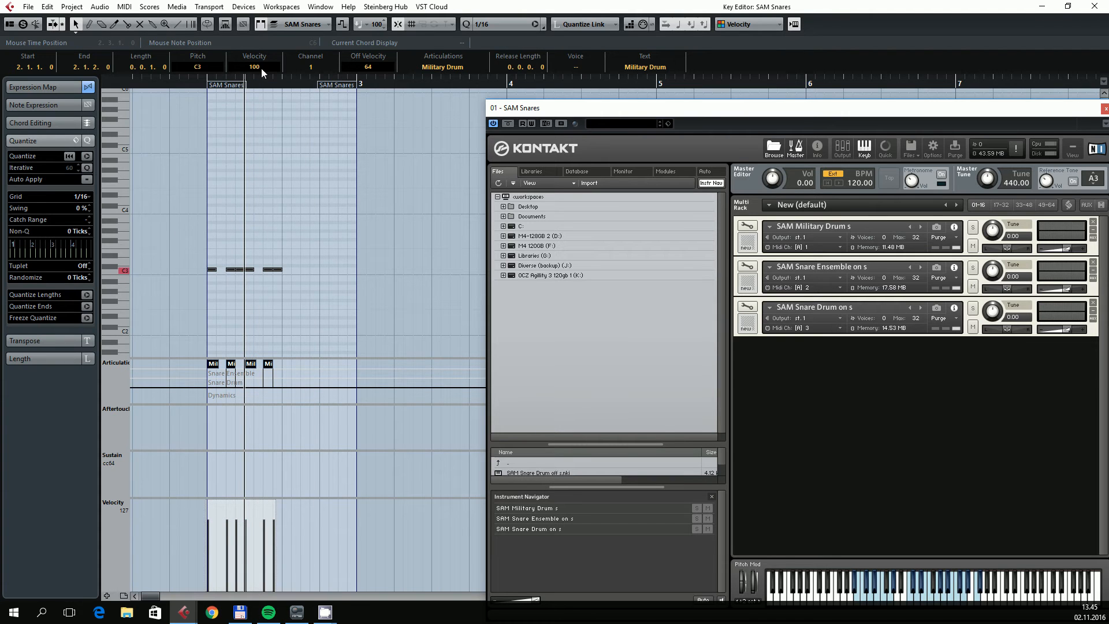
pyautogui.click(204, 85)
pyautogui.press('space')
pyautogui.scroll(-1, 234, 106)
pyautogui.scroll(2, 290, 215)
pyautogui.press('space')
pyautogui.hscroll(-3, 323, 199)
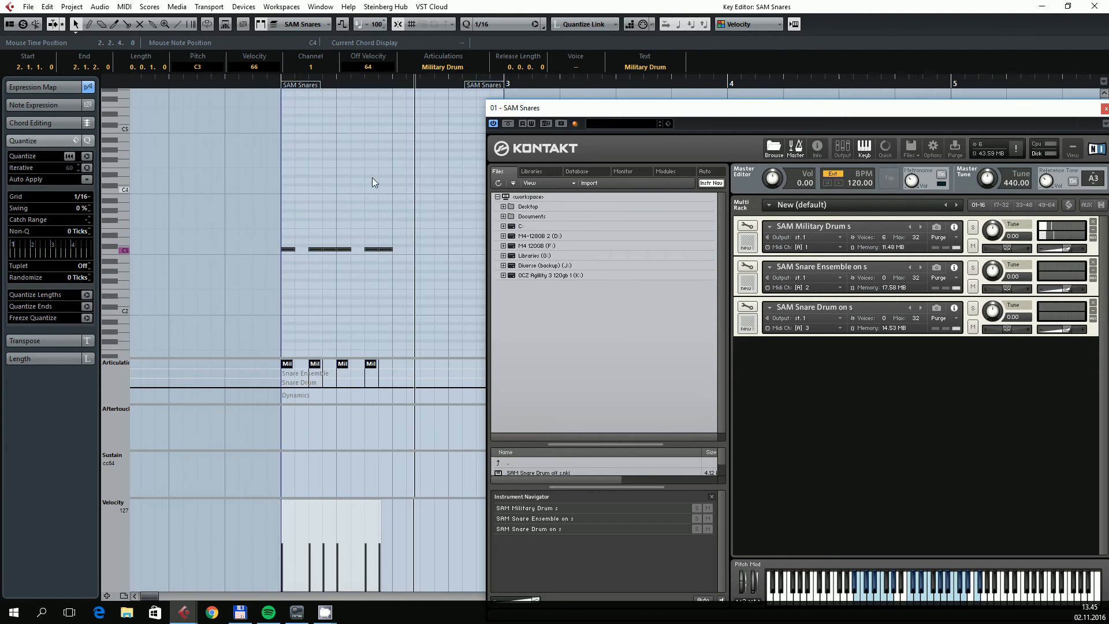
pyautogui.scroll(-10, 265, 70)
pyautogui.click(286, 119)
pyautogui.click(277, 85)
pyautogui.press('space')
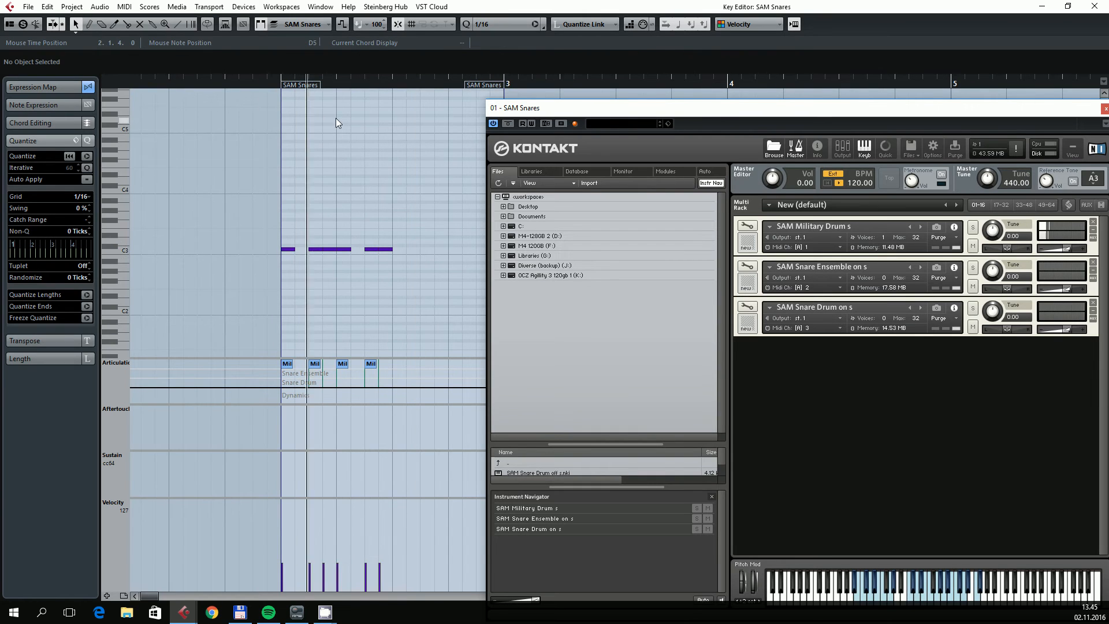
# Copy the note pattern to the third beat, assign the Snare Drum articulation to the copies, and play the result
pyautogui.moveTo(431, 218); pyautogui.dragTo(278, 270)
pyautogui.moveTo(434, 210); pyautogui.dragTo(274, 233)
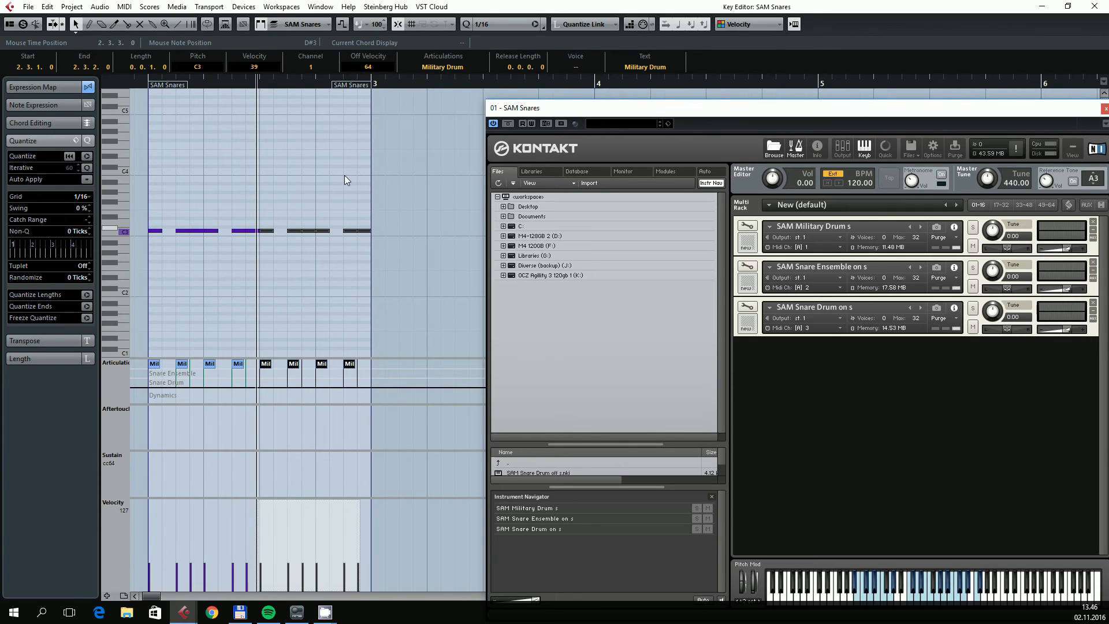
pyautogui.click(443, 67)
pyautogui.click(461, 106)
pyautogui.click(281, 144)
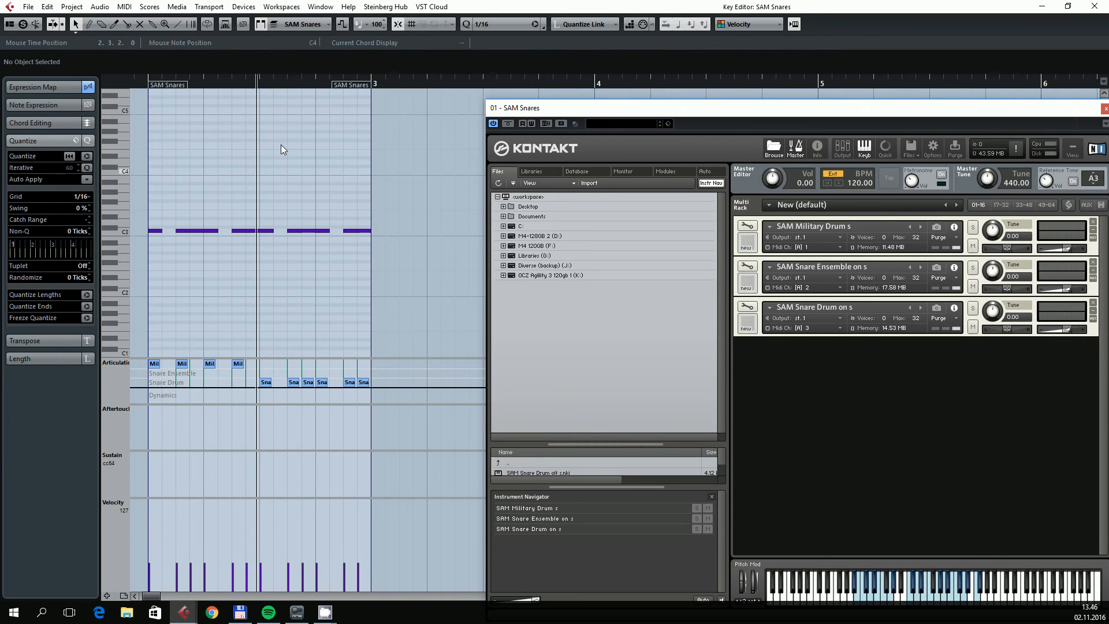
pyautogui.press('space')
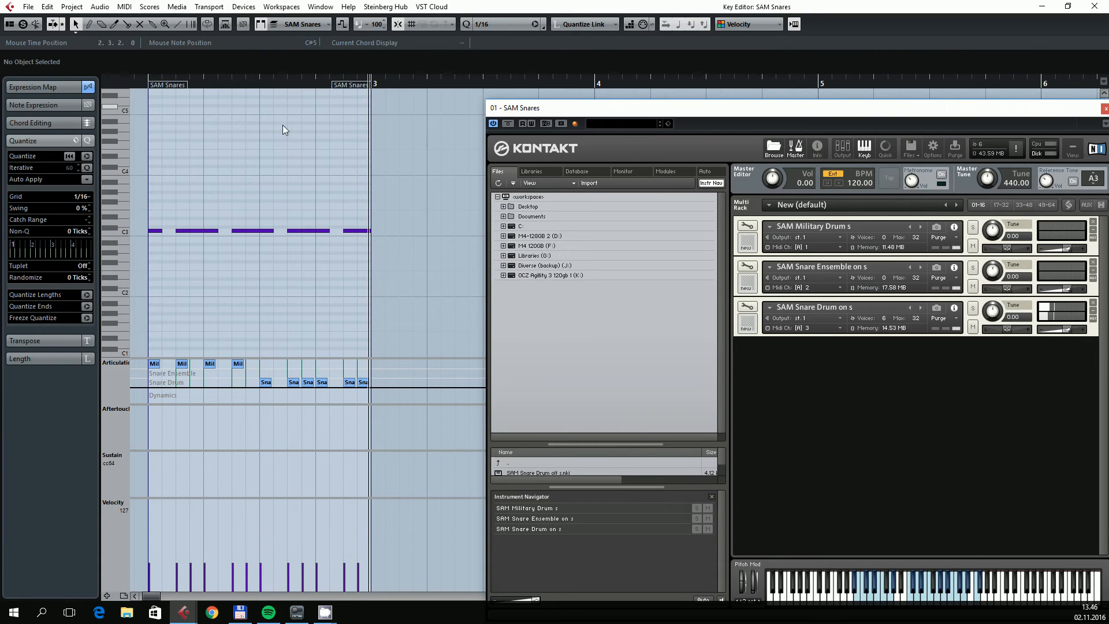
# Select all the notes in the part and scatter their pitches with the Logical Editor
pyautogui.moveTo(387, 190); pyautogui.dragTo(270, 234)
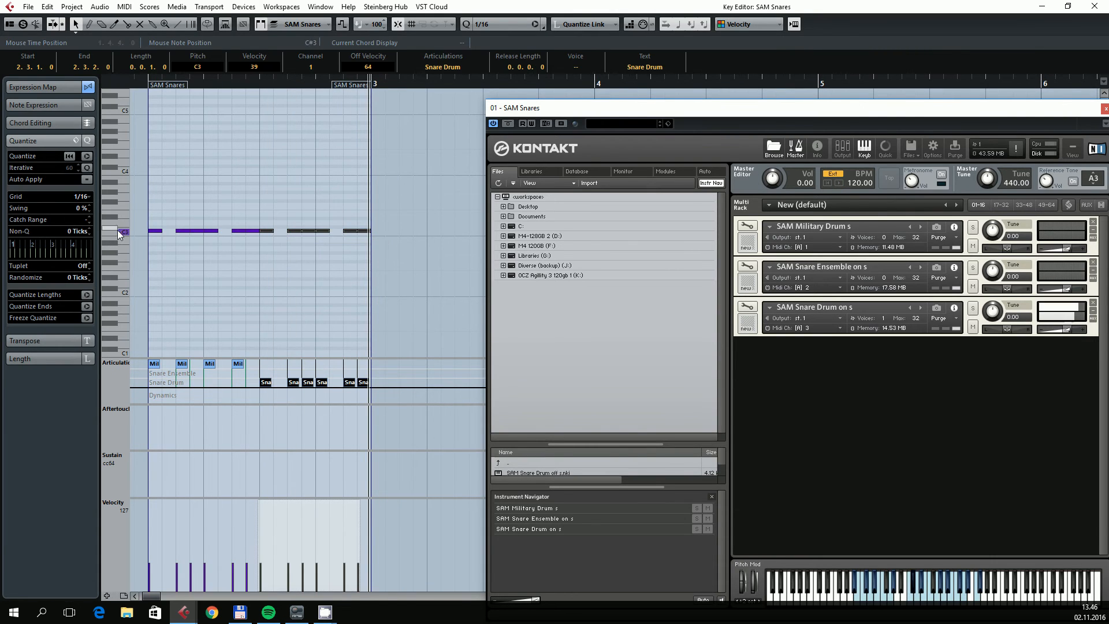
pyautogui.moveTo(388, 219); pyautogui.dragTo(178, 244)
pyautogui.rightClick(203, 222)
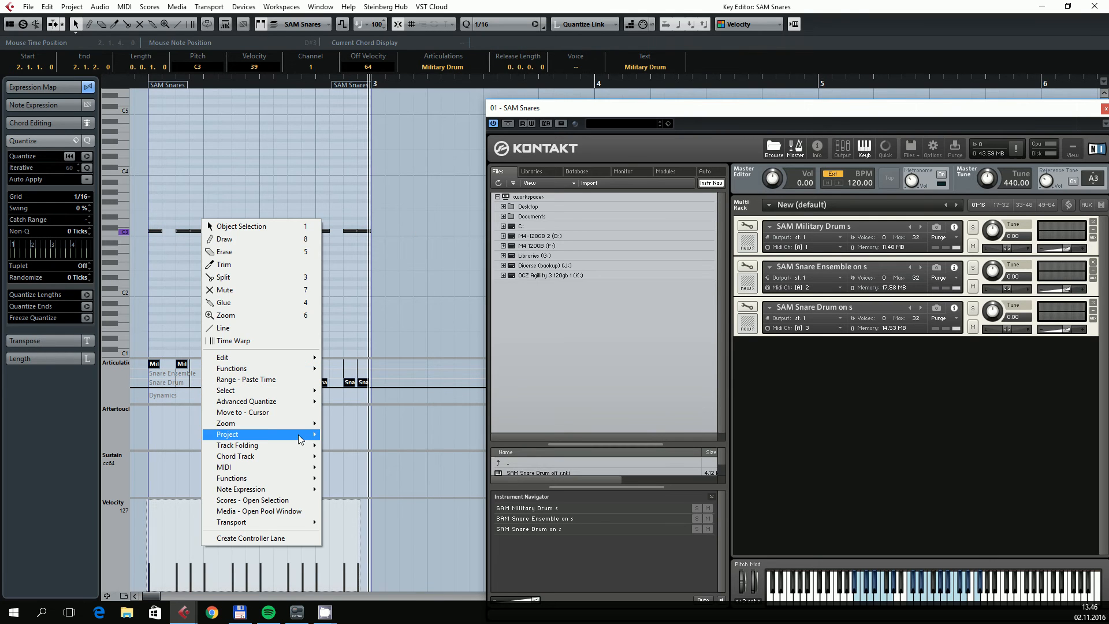
pyautogui.moveTo(297, 471)
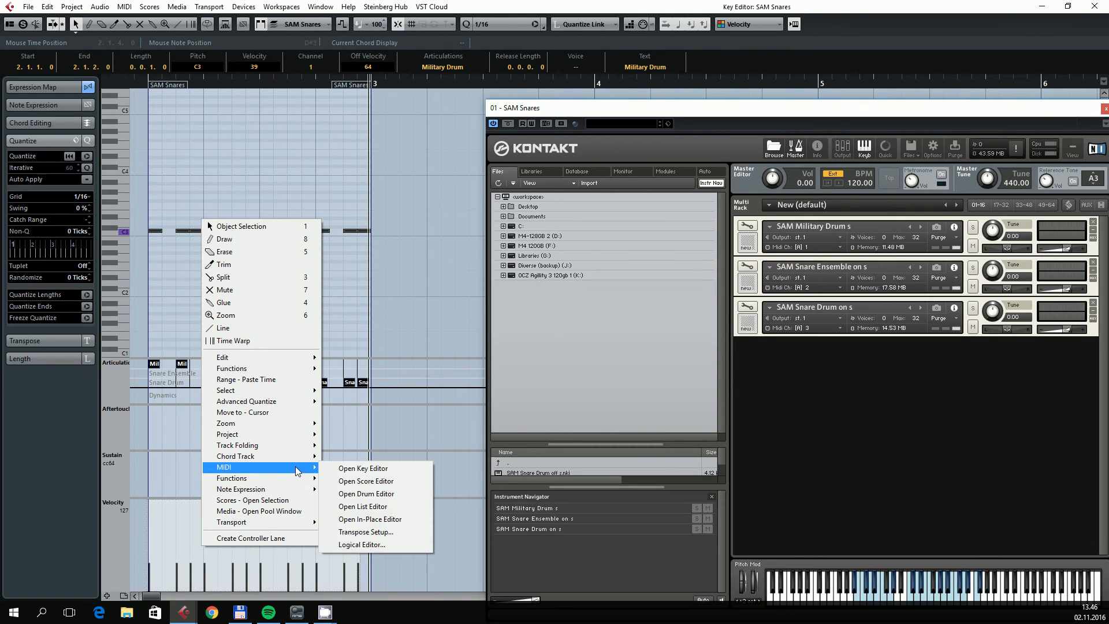
pyautogui.click(393, 545)
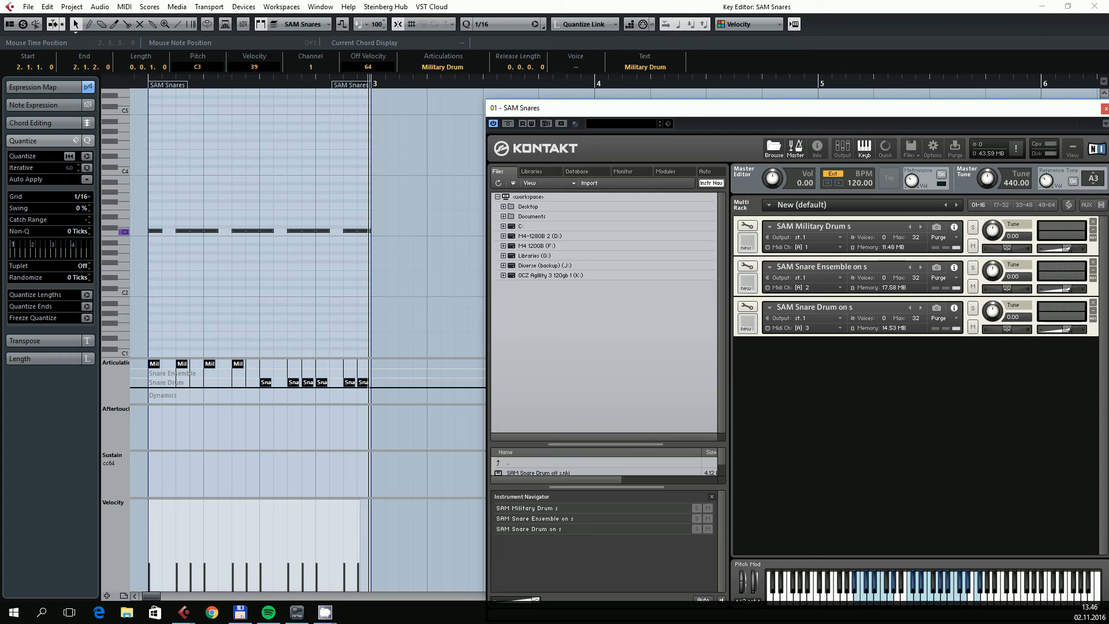
pyautogui.hotkey('ctrl', 'z')
pyautogui.click(333, 181)
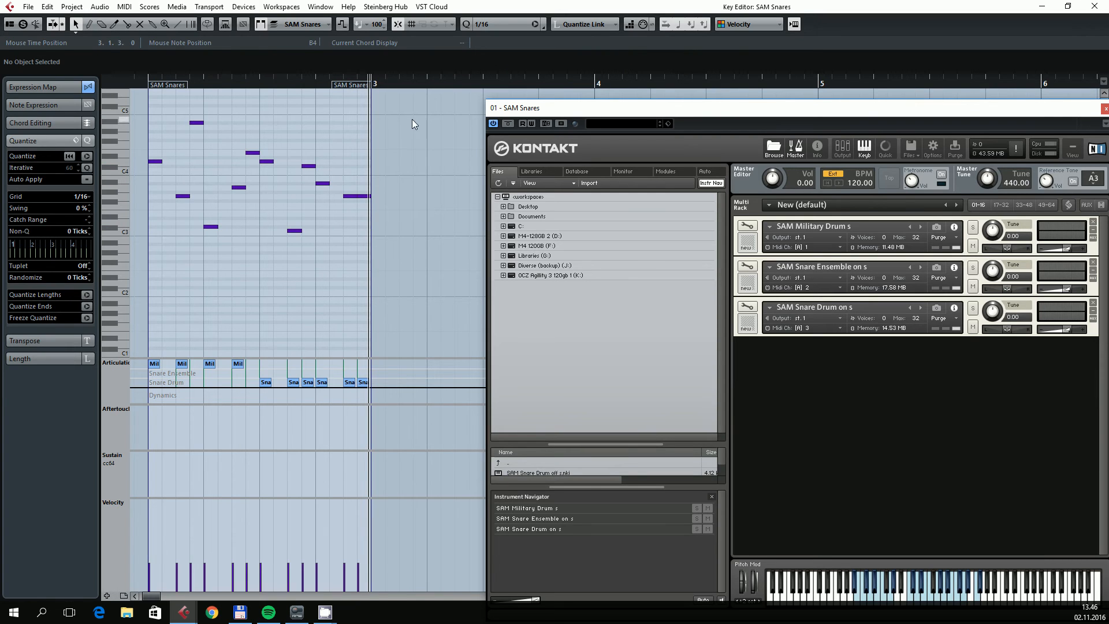
# Play the randomised pattern from the start of bar 2 and stop after the last note
pyautogui.moveTo(423, 105); pyautogui.dragTo(150, 233)
pyautogui.click(154, 241)
pyautogui.click(145, 84)
pyautogui.press('space')
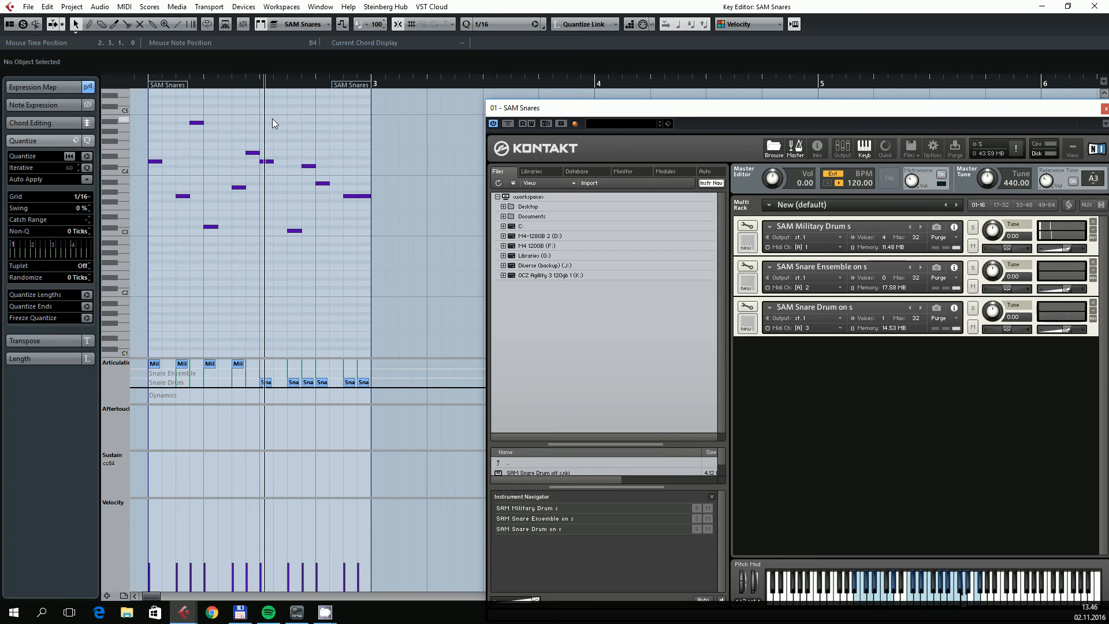
pyautogui.press('space')
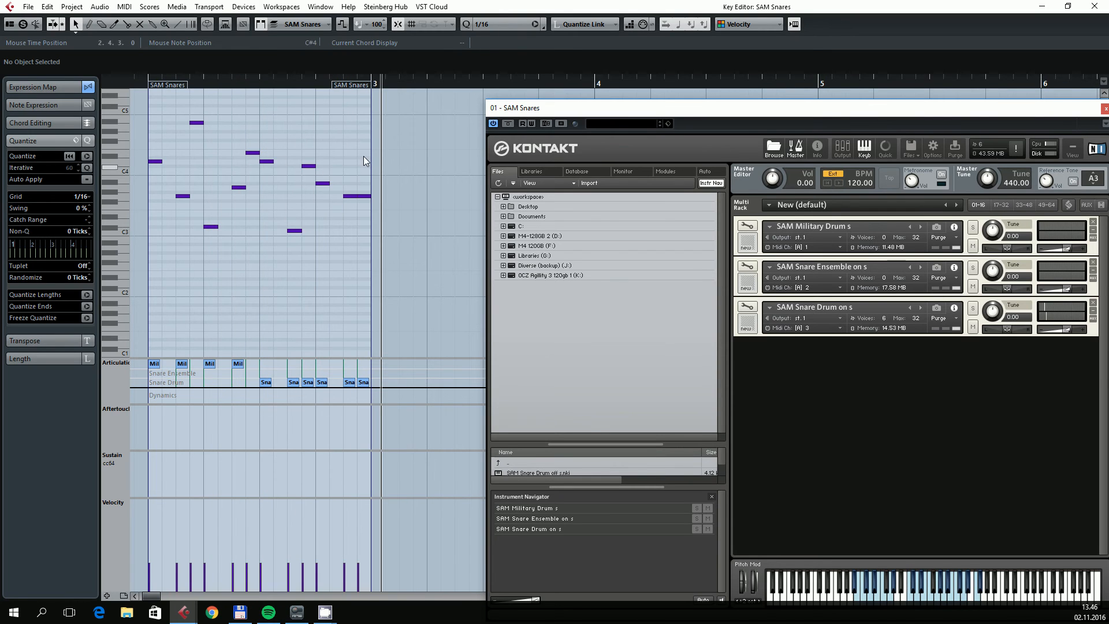
# Lower the five highest notes together so the first note sits at C3, and raise the low Snare Drum note slightly
pyautogui.moveTo(389, 125); pyautogui.dragTo(420, 133)
pyautogui.moveTo(418, 127); pyautogui.dragTo(133, 227)
pyautogui.press('Down')
pyautogui.press('Down')
pyautogui.press('Down')
pyautogui.press('Down')
pyautogui.press('Down')
pyautogui.press('Down')
pyautogui.press('Down')
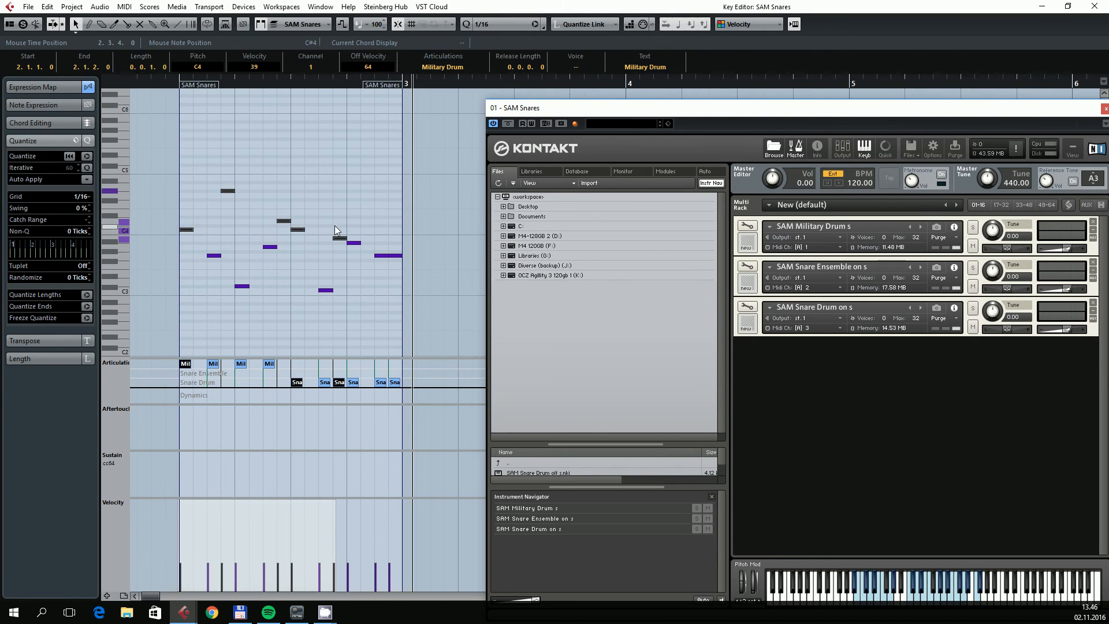
pyautogui.press('Down')
pyautogui.press('Down')
pyautogui.press('Down')
pyautogui.press('Down')
pyautogui.press('Down')
pyautogui.press('Down')
pyautogui.press('Down')
pyautogui.click(339, 300)
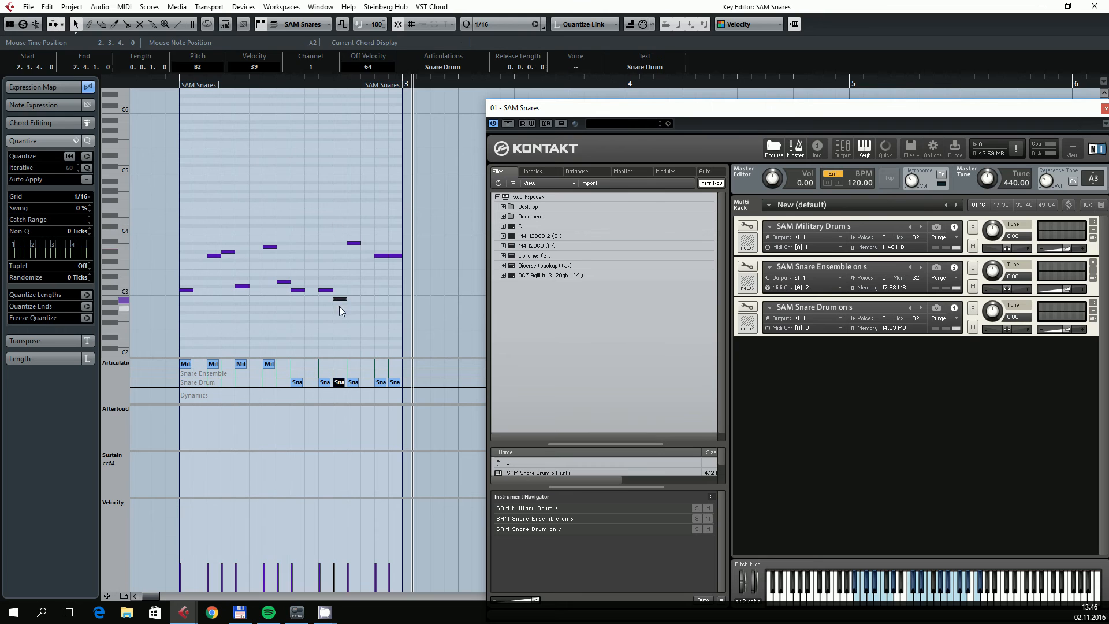
pyautogui.press('Up')
# Lower the remaining high notes in the first half of the bar into the C3 to D3 range
pyautogui.moveTo(296, 228); pyautogui.dragTo(323, 291)
pyautogui.press('Down')
pyautogui.press('Down')
pyautogui.press('Down')
pyautogui.press('Down')
pyautogui.press('Down')
pyautogui.press('Down')
pyautogui.press('Down')
pyautogui.press('Up')
pyautogui.press('Down')
pyautogui.press('Up')
# Bring the notes at the end of the bar down into the C3 to D3 range
pyautogui.moveTo(416, 226); pyautogui.dragTo(394, 314)
pyautogui.press('Down')
pyautogui.press('Down')
pyautogui.press('Down')
pyautogui.press('Down')
pyautogui.press('Down')
pyautogui.press('Down')
pyautogui.press('Down')
pyautogui.press('Down')
pyautogui.press('Up')
pyautogui.click(405, 311)
pyautogui.press('Up')
pyautogui.press('Up')
pyautogui.press('Up')
pyautogui.press('Up')
pyautogui.click(379, 306)
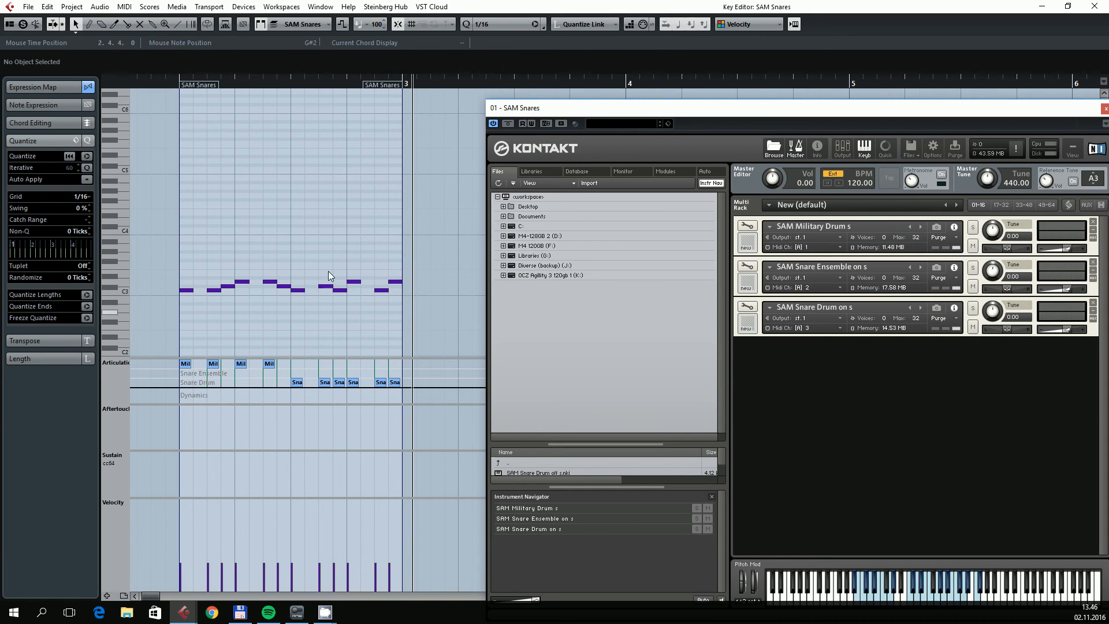
# Play the repitched pattern from the start of bar 2 and close the Key Editor
pyautogui.click(181, 78)
pyautogui.press('space')
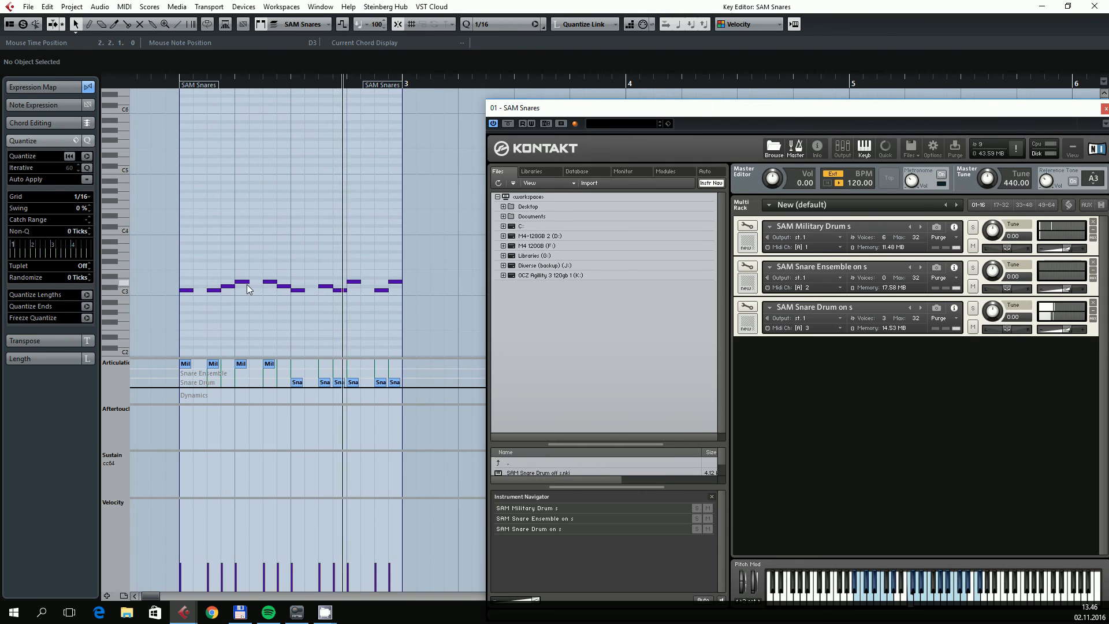
pyautogui.press('h')
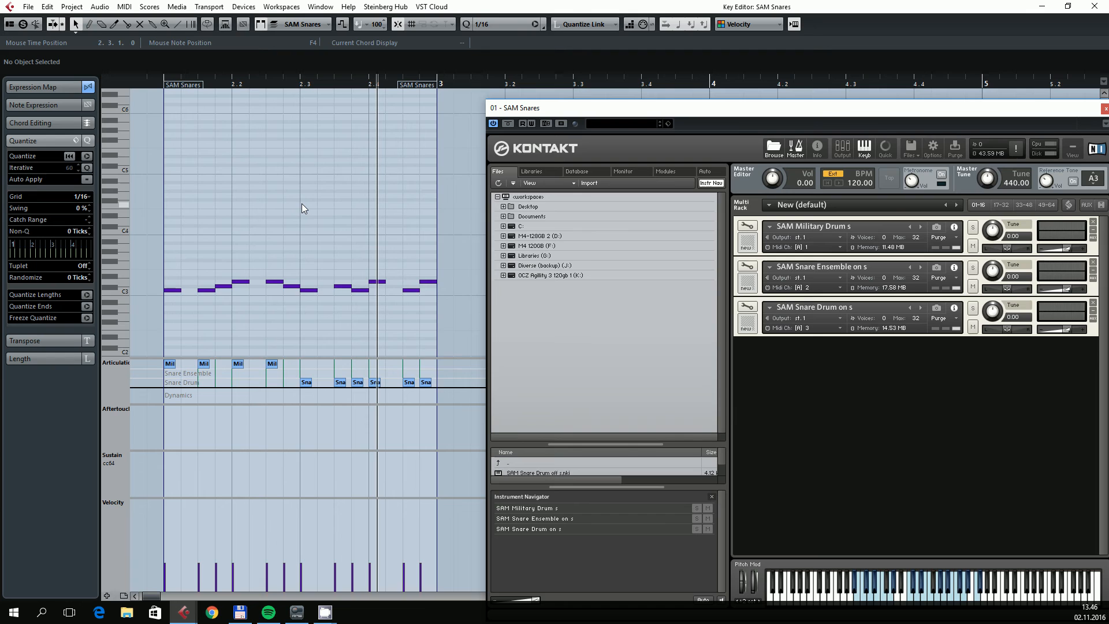
pyautogui.click(1094, 6)
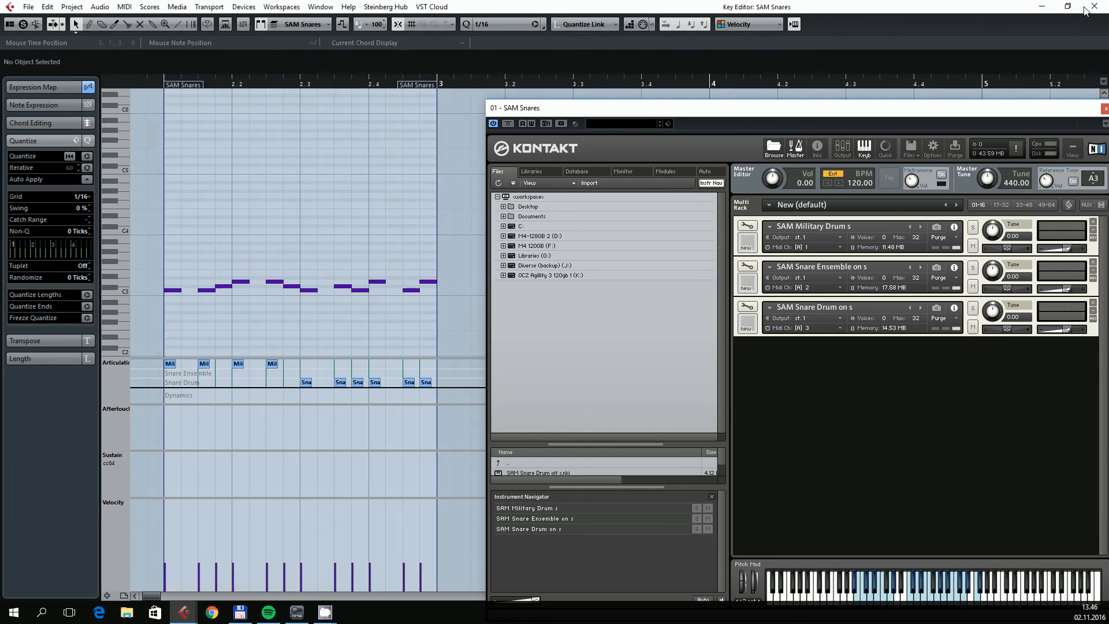
# View the SAM Snares part in the Key Editor once more and return to the project and the Kontakt instruments
pyautogui.click(397, 210)
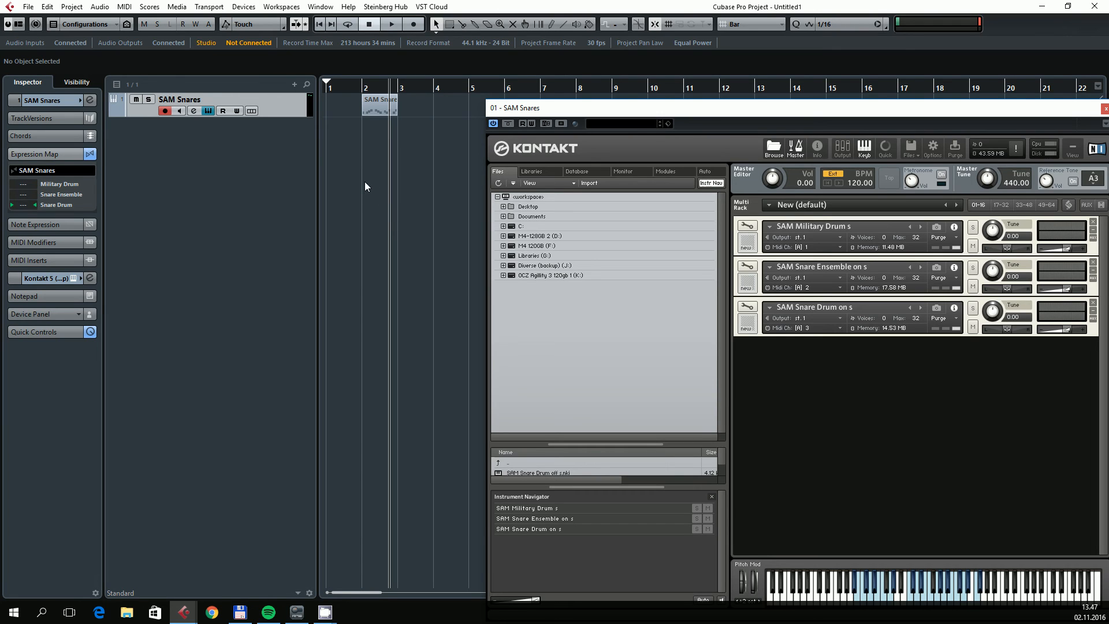
pyautogui.doubleClick(379, 104)
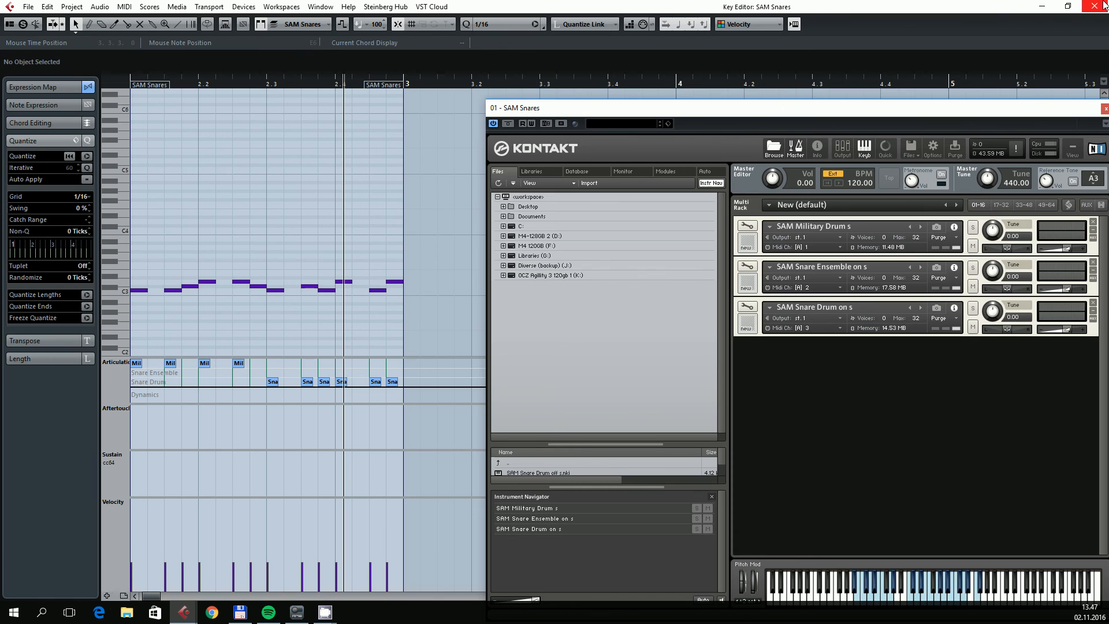
pyautogui.click(1104, 5)
pyautogui.click(797, 227)
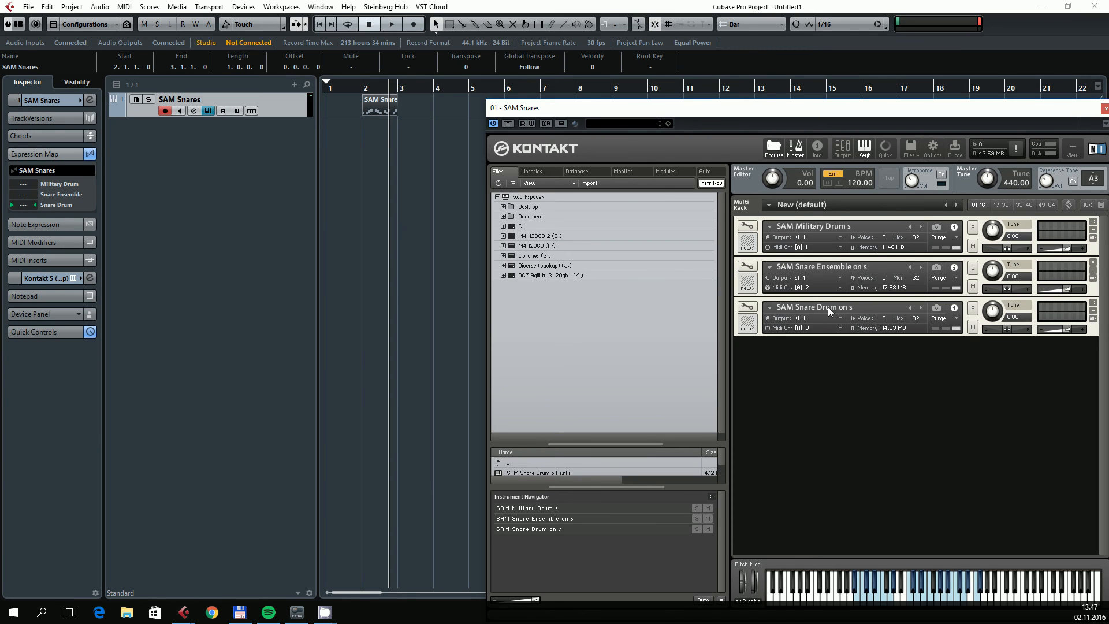
# Add two MIDI tracks below the SAM Snares track and undo their creation
pyautogui.moveTo(275, 116)
pyautogui.mouseDown()
pyautogui.moveTo(282, 248)
pyautogui.moveTo(283, 116)
pyautogui.mouseUp()
pyautogui.rightClick(250, 149)
pyautogui.click(305, 181)
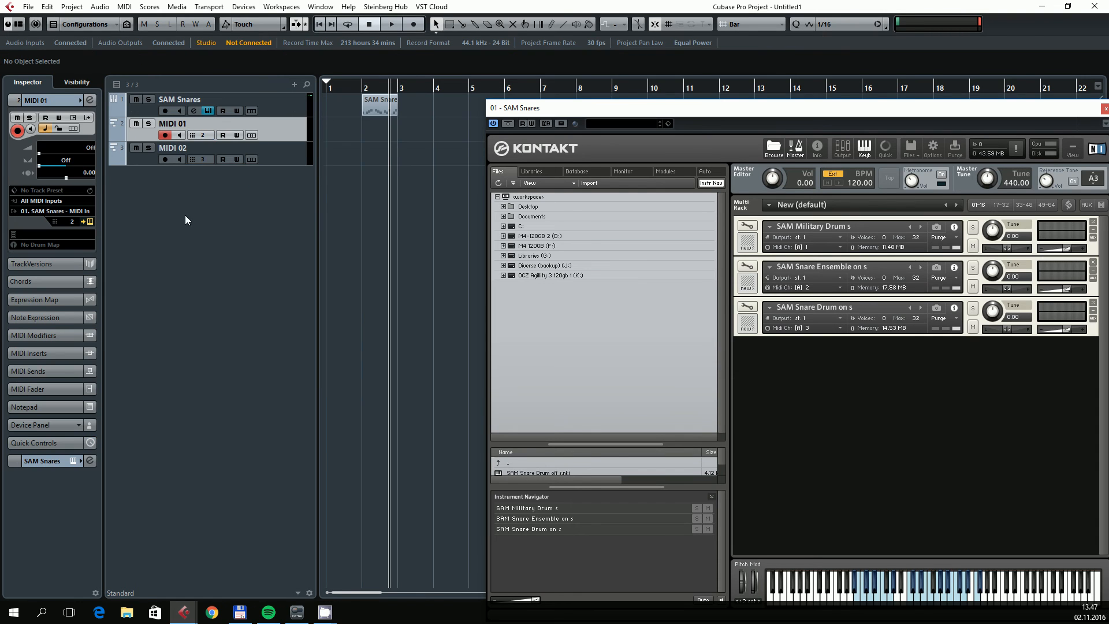
pyautogui.hotkey('ctrl', 'z')
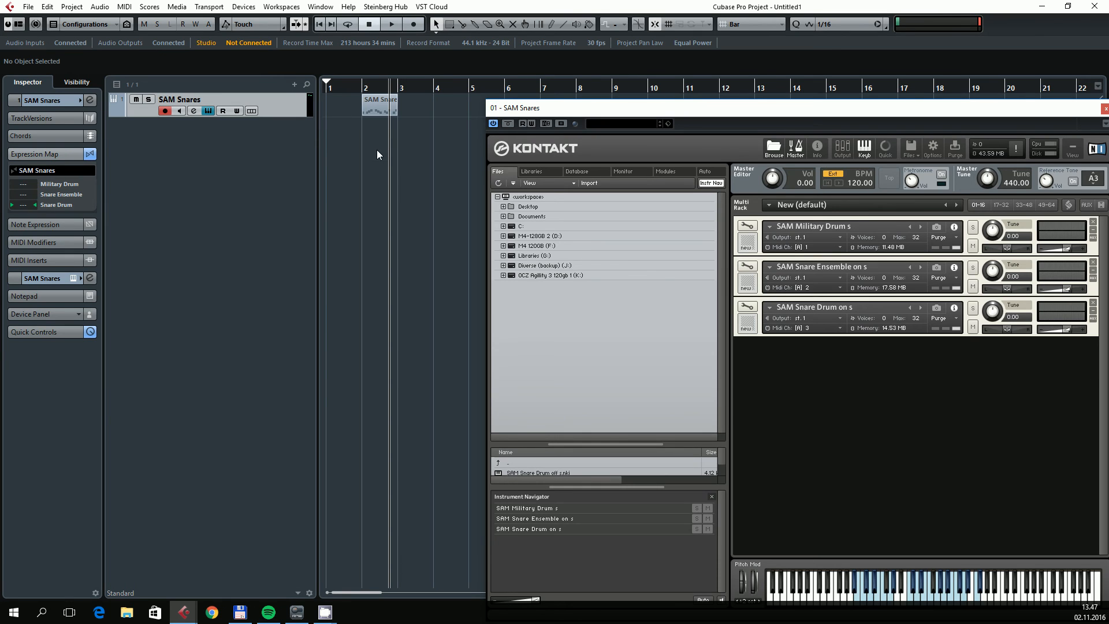
# Open the Expression Map Setup and check the output channels of the Snare Ensemble and Military Drum slots
pyautogui.click(99, 184)
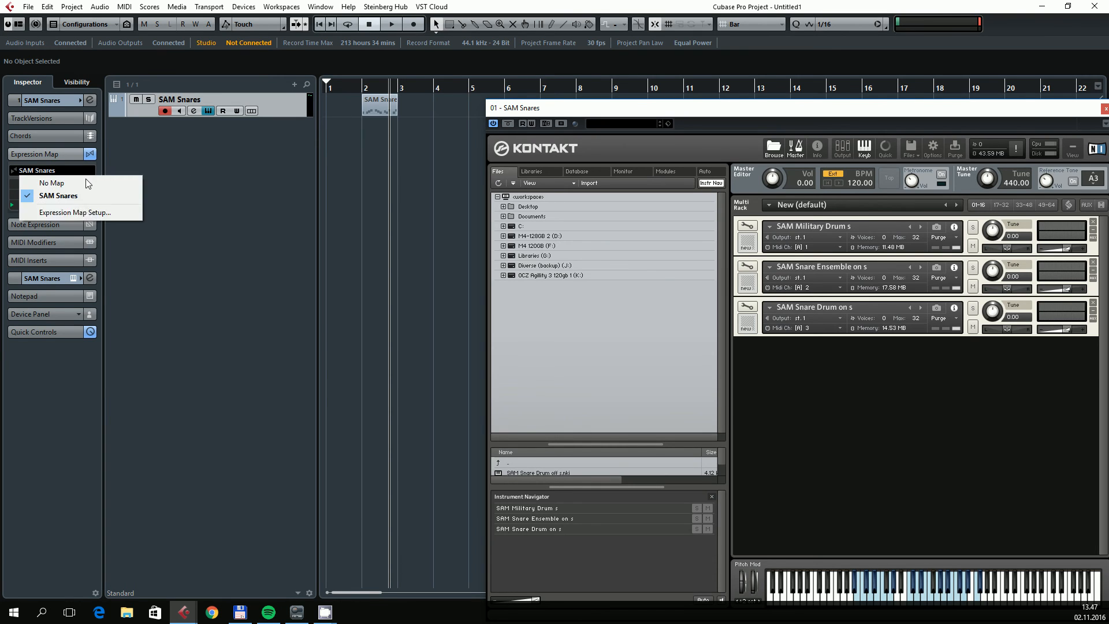
pyautogui.click(102, 212)
pyautogui.moveTo(688, 104); pyautogui.dragTo(282, 40)
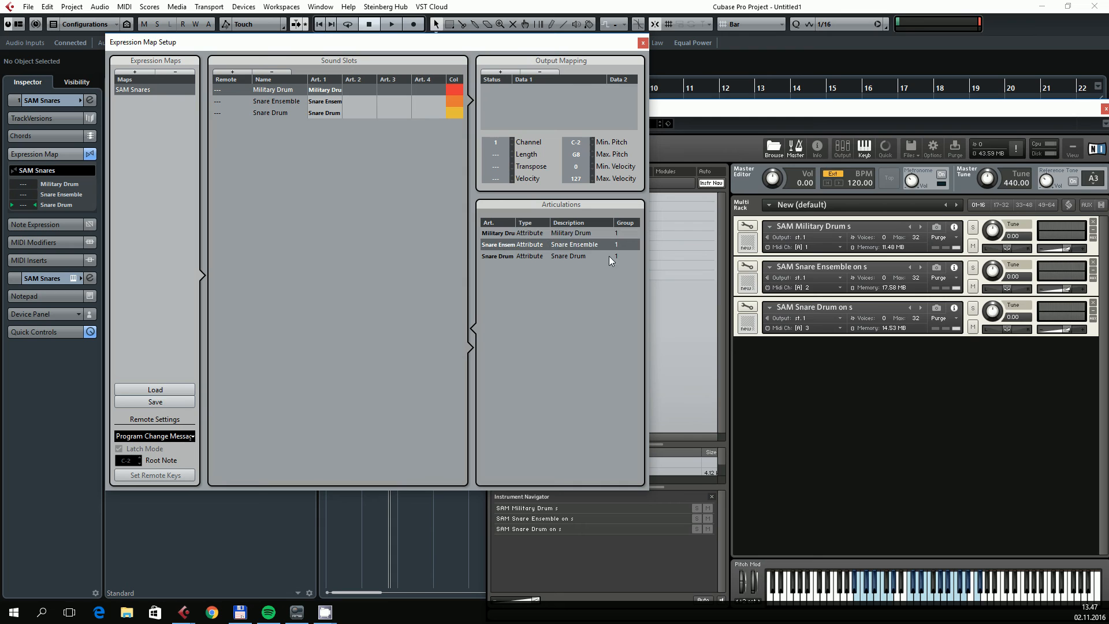
pyautogui.click(281, 101)
pyautogui.click(281, 92)
pyautogui.moveTo(295, 43); pyautogui.dragTo(716, 170)
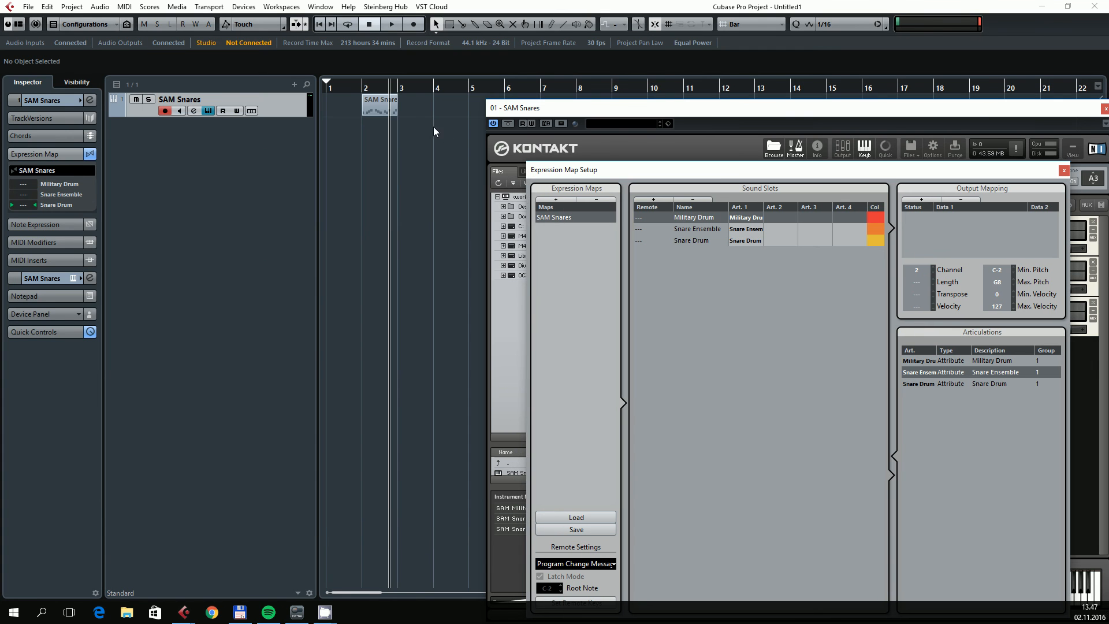
# Open the SAM Snares part, assign the Snare Ensemble articulation to all its notes, and play the pattern
pyautogui.doubleClick(376, 103)
pyautogui.moveTo(422, 254); pyautogui.dragTo(210, 310)
pyautogui.click(454, 68)
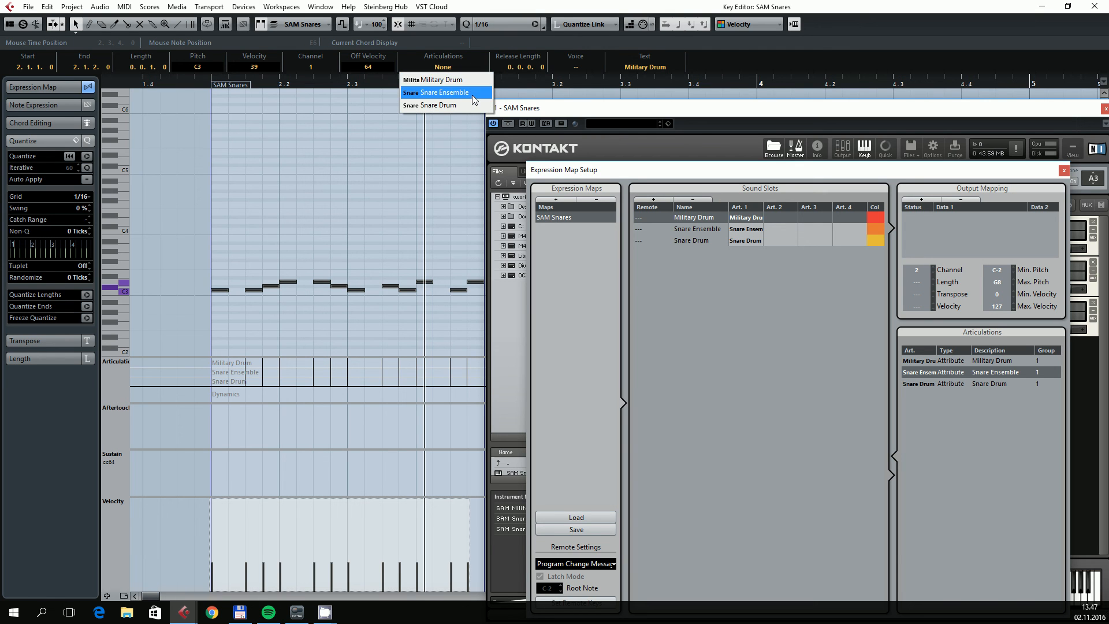
pyautogui.click(473, 94)
pyautogui.moveTo(695, 170); pyautogui.dragTo(234, 412)
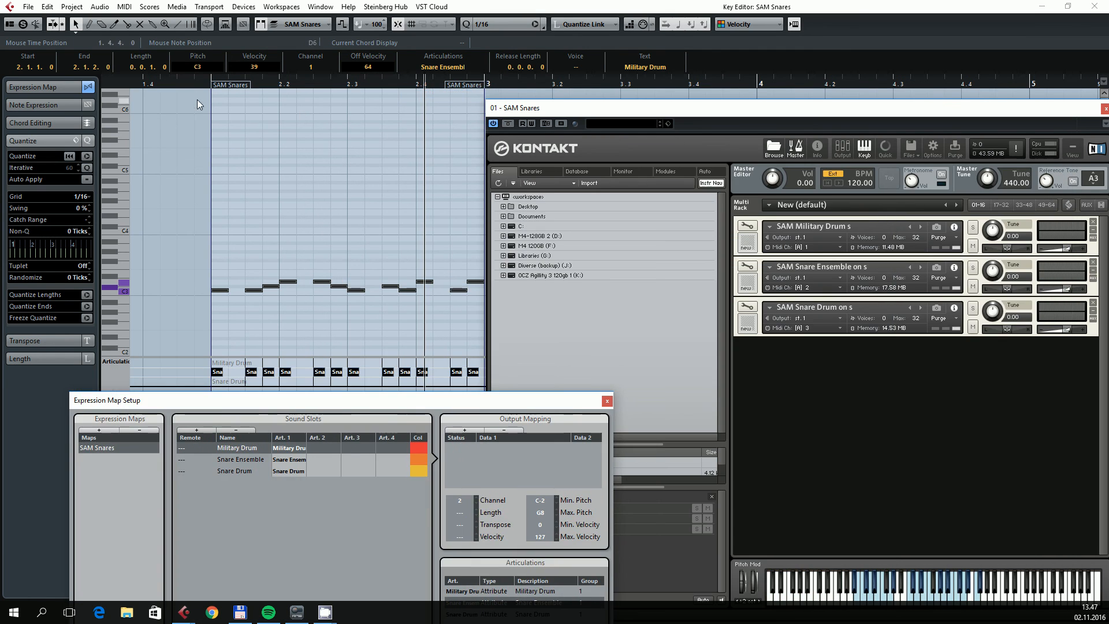
pyautogui.press('space')
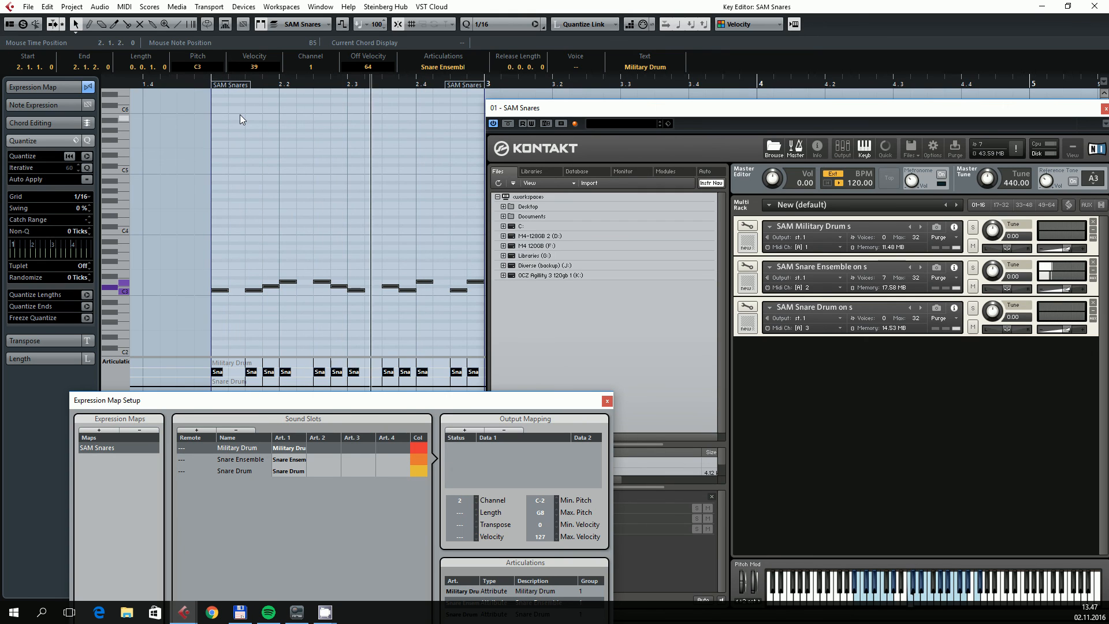
# Switch all the notes to the Military Drum articulation and play the pattern from the start of bar 2
pyautogui.moveTo(427, 405); pyautogui.dragTo(448, 276)
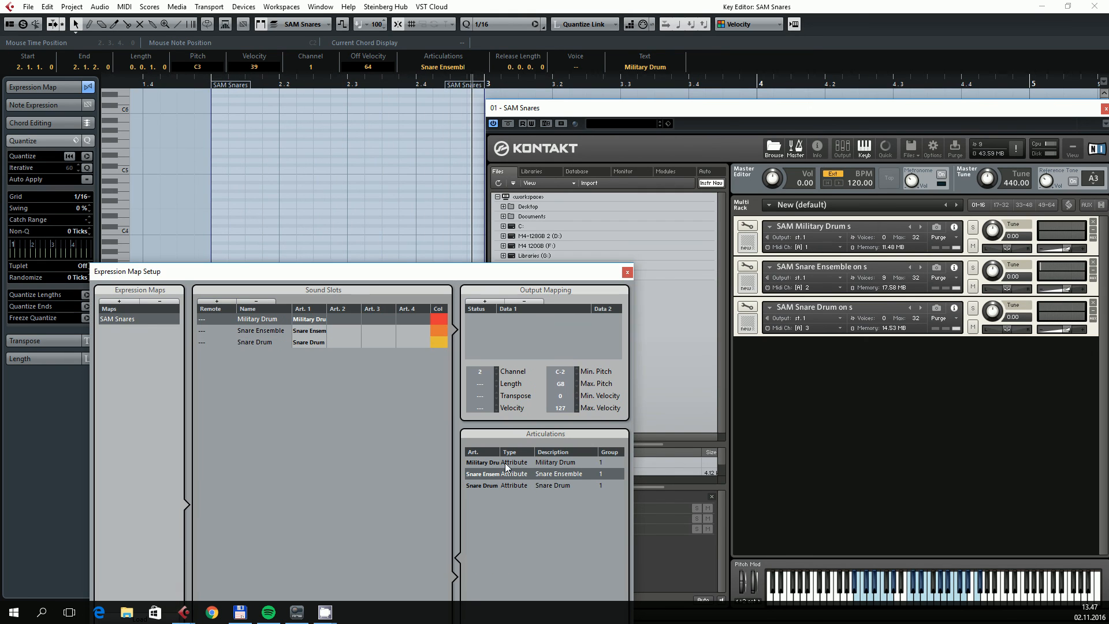
pyautogui.click(442, 69)
pyautogui.click(457, 82)
pyautogui.press('space')
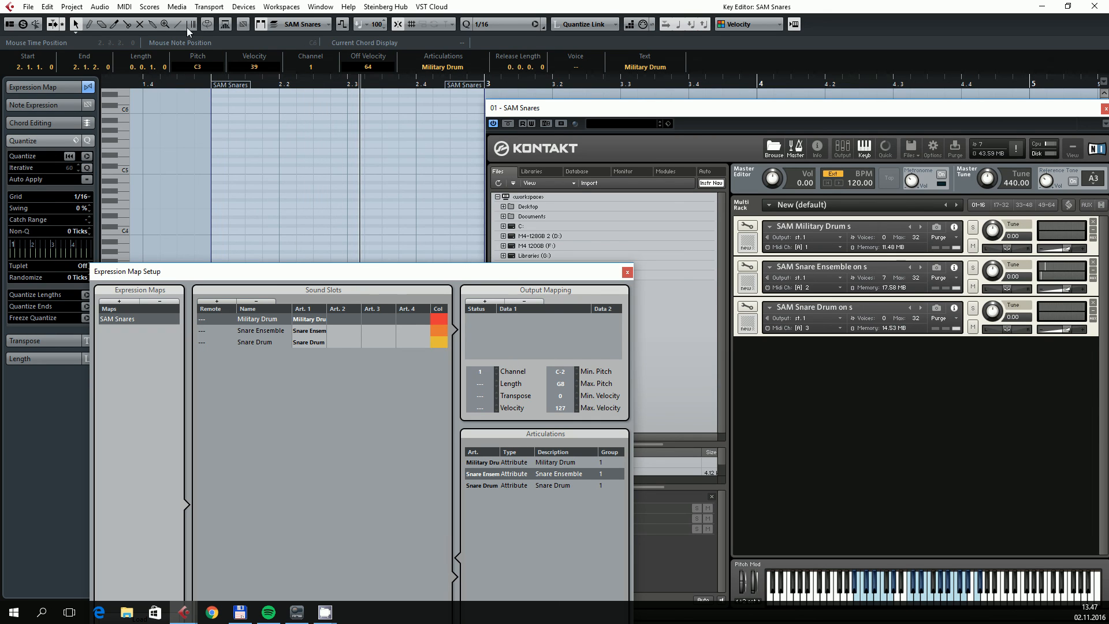
pyautogui.click(208, 83)
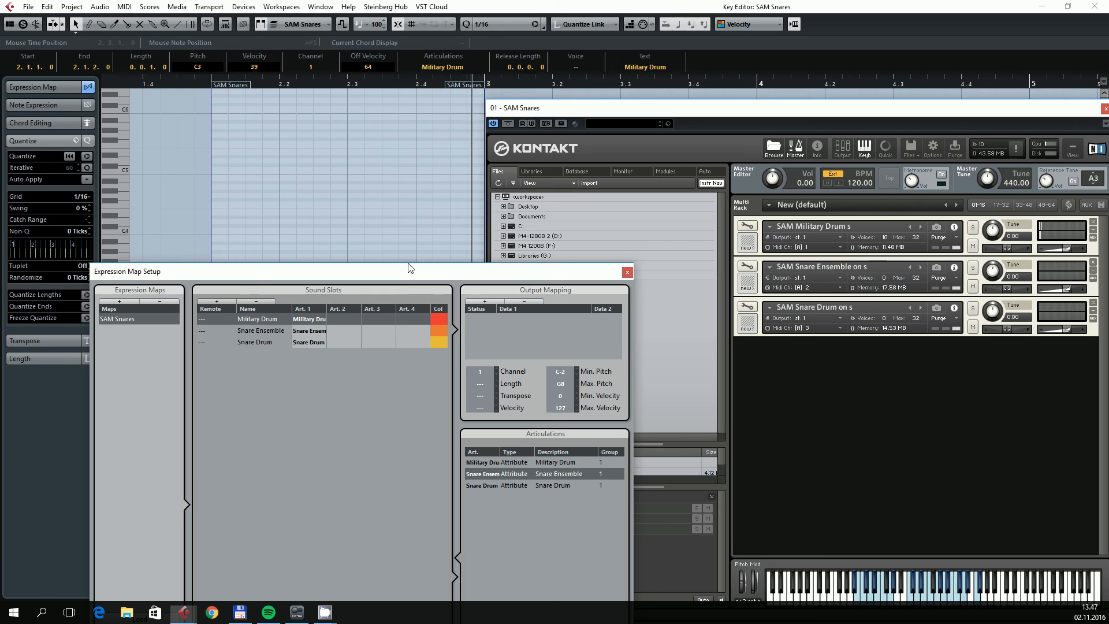
# Close the Expression Map Setup and Kontakt windows so the Key Editor is unobstructed
pyautogui.click(627, 273)
pyautogui.click(903, 2)
pyautogui.press('g')
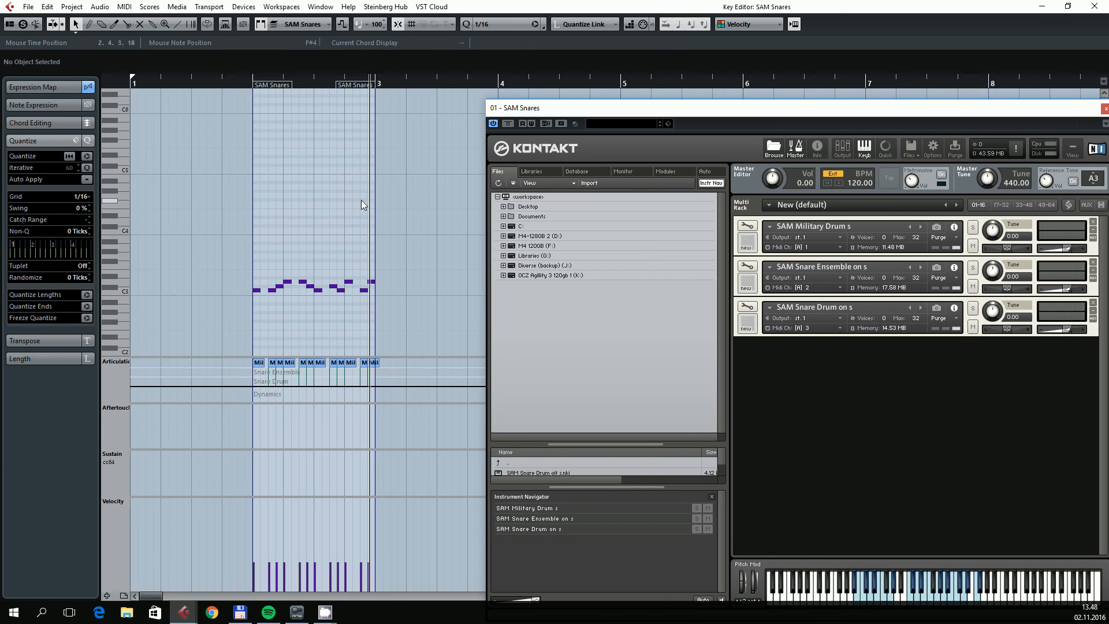
pyautogui.moveTo(1039, 112); pyautogui.dragTo(1007, 107)
pyautogui.click(1075, 105)
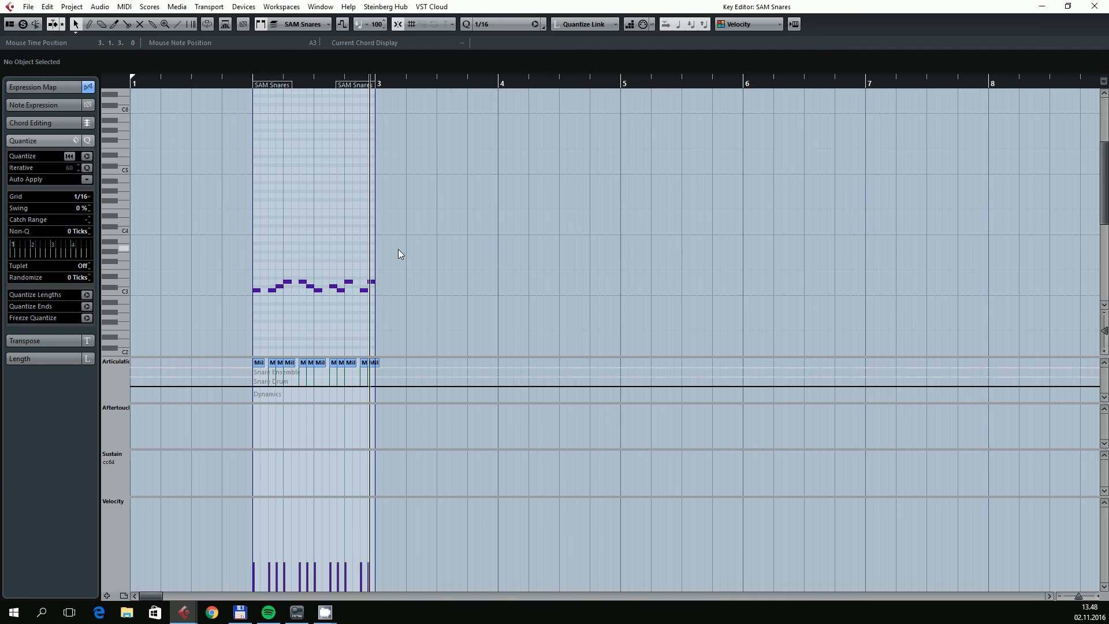
pyautogui.scroll(1, 398, 249)
pyautogui.moveTo(293, 210); pyautogui.dragTo(418, 200)
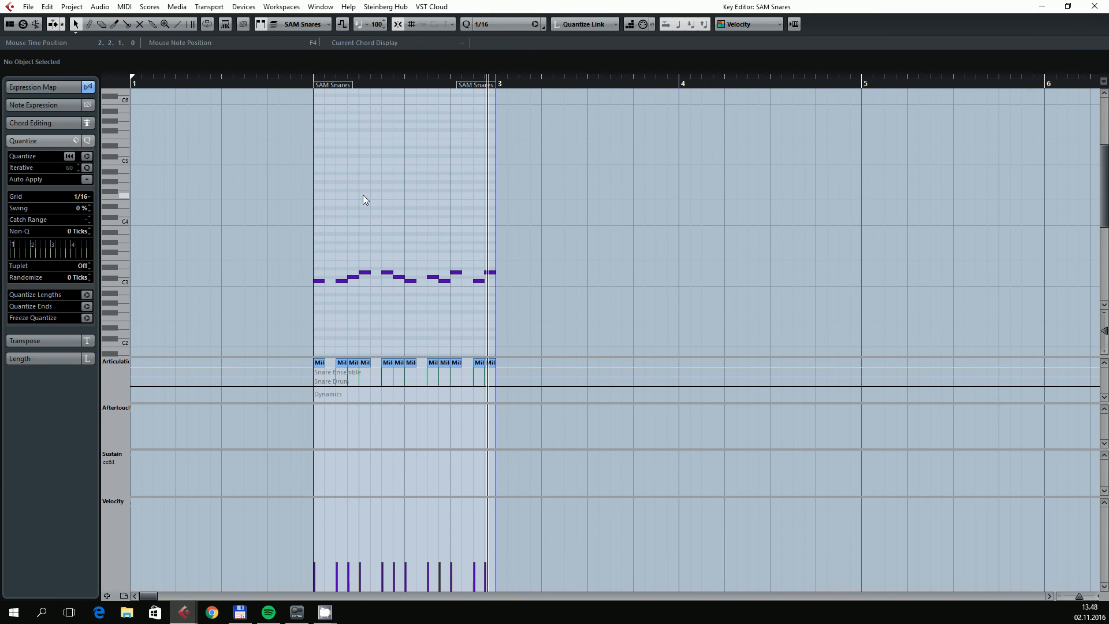
# Nudge the pitches of several notes in the first half of the bar and close the Key Editor
pyautogui.click(321, 281)
pyautogui.press('Up')
pyautogui.press('Up')
pyautogui.click(354, 308)
pyautogui.press('Down')
pyautogui.press('Down')
pyautogui.moveTo(381, 285); pyautogui.dragTo(409, 279)
pyautogui.press('Up')
pyautogui.click(417, 276)
pyautogui.click(1095, 6)
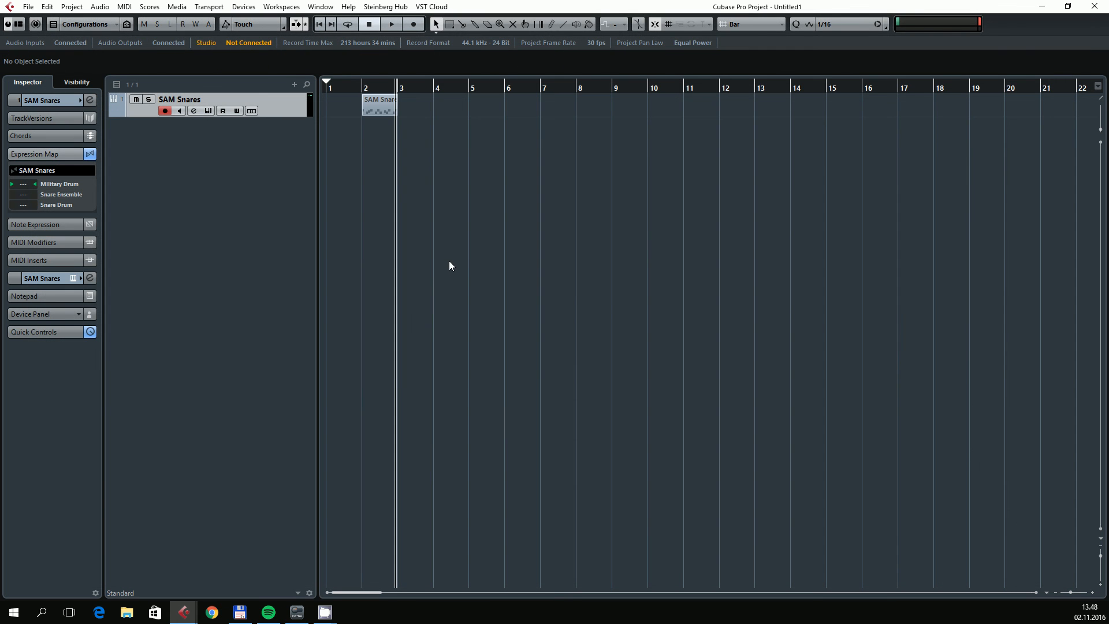
# Reopen the Expression Map Setup and review the output channel of each of the three SAM Snares sound slots
pyautogui.click(59, 171)
pyautogui.click(103, 214)
pyautogui.moveTo(255, 274); pyautogui.dragTo(305, 150)
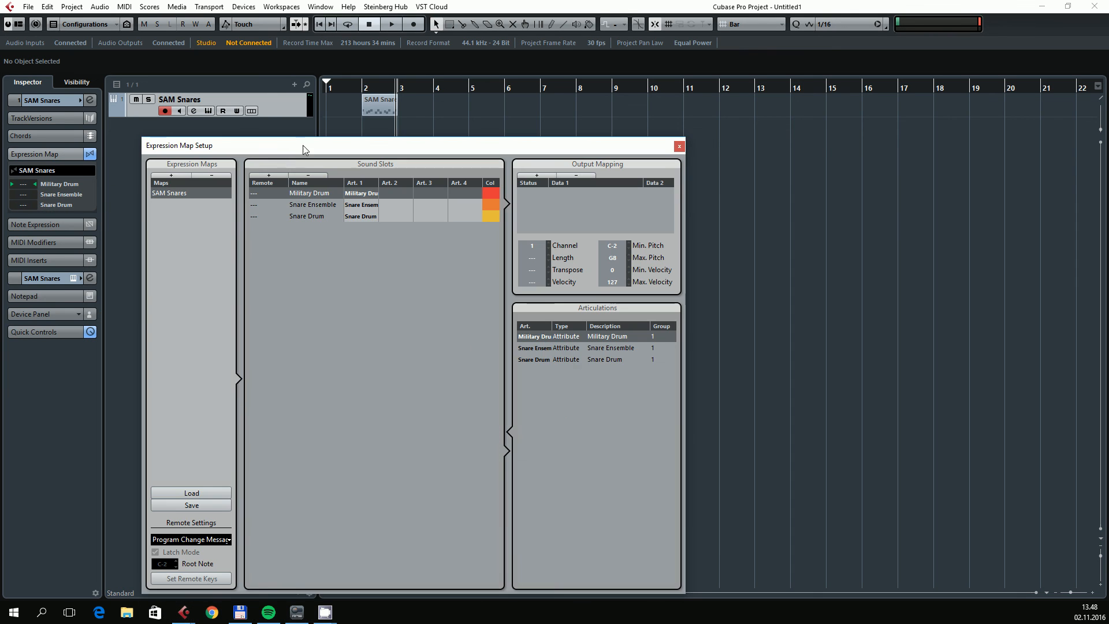
pyautogui.click(359, 204)
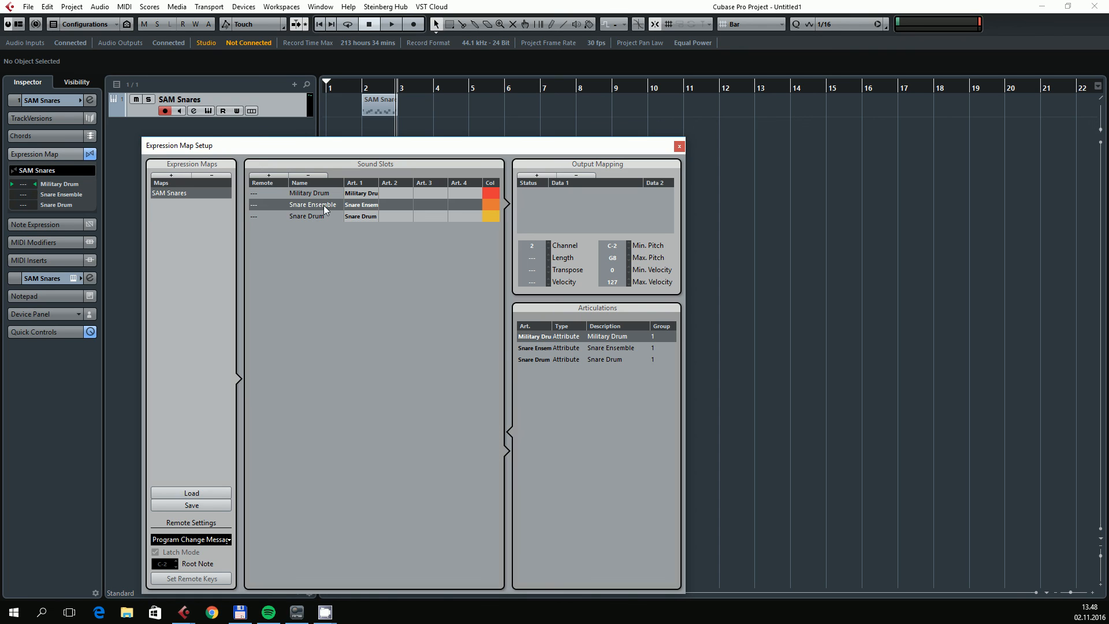
pyautogui.click(305, 216)
pyautogui.click(302, 207)
pyautogui.click(310, 193)
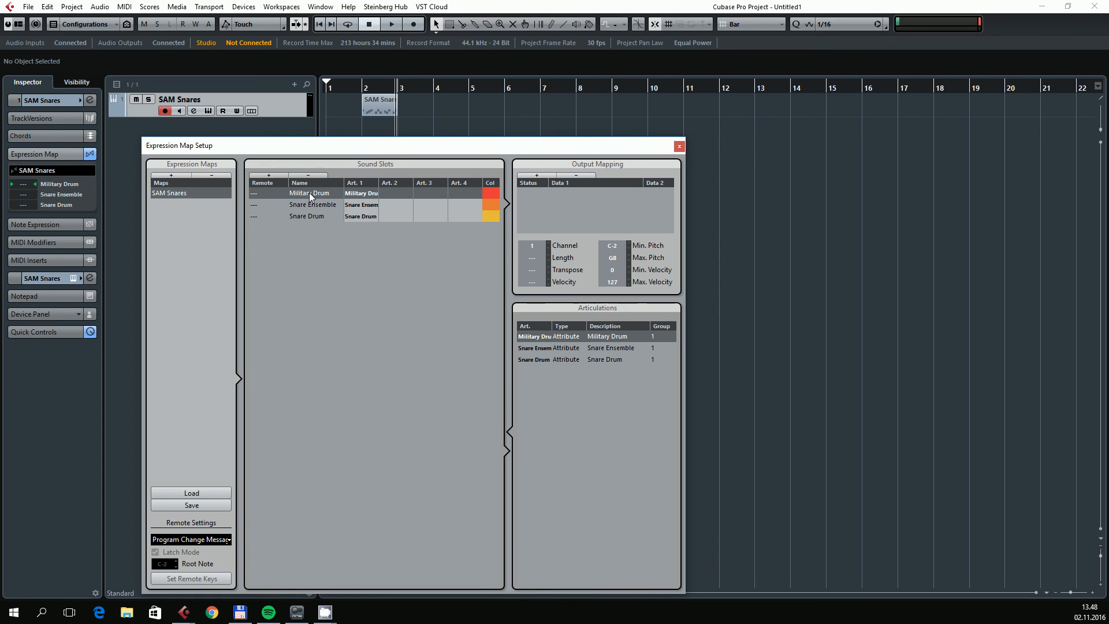